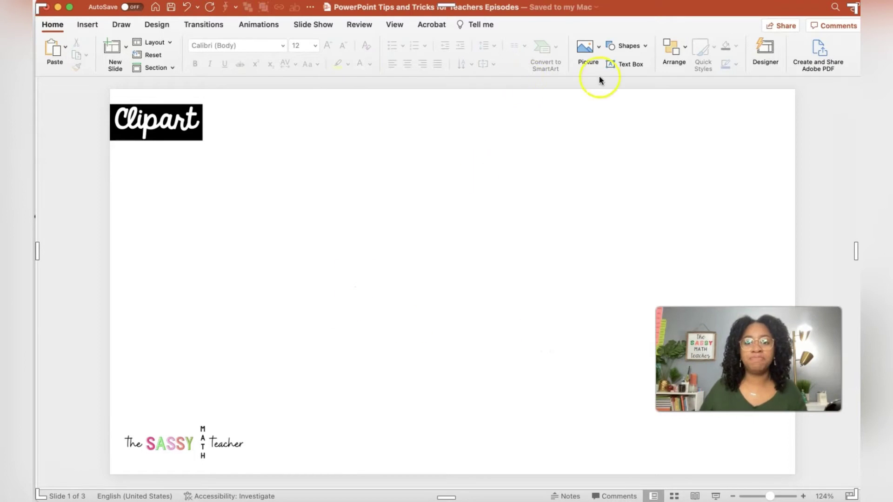
Place a 1-inch circle on the slide and stretch it wider into an oval.
{"action": "left_click", "coordinate": [646, 47]}
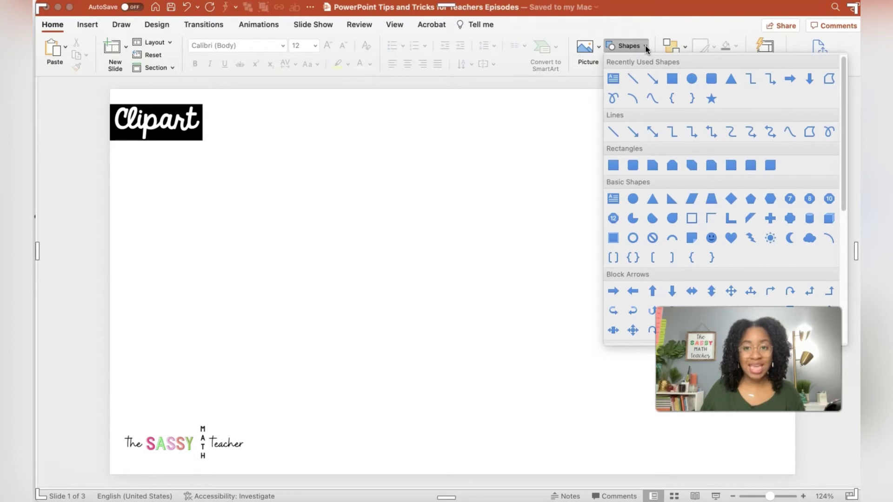
{"action": "left_click", "coordinate": [632, 199]}
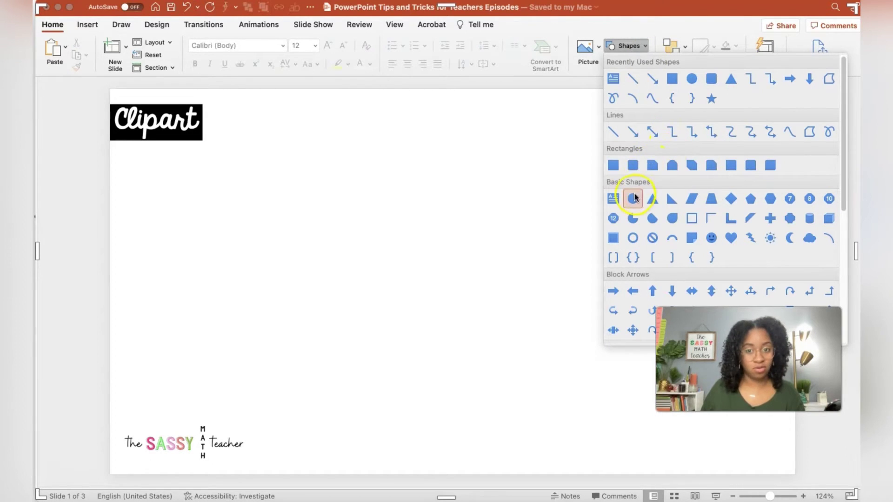
{"action": "left_click", "coordinate": [238, 188]}
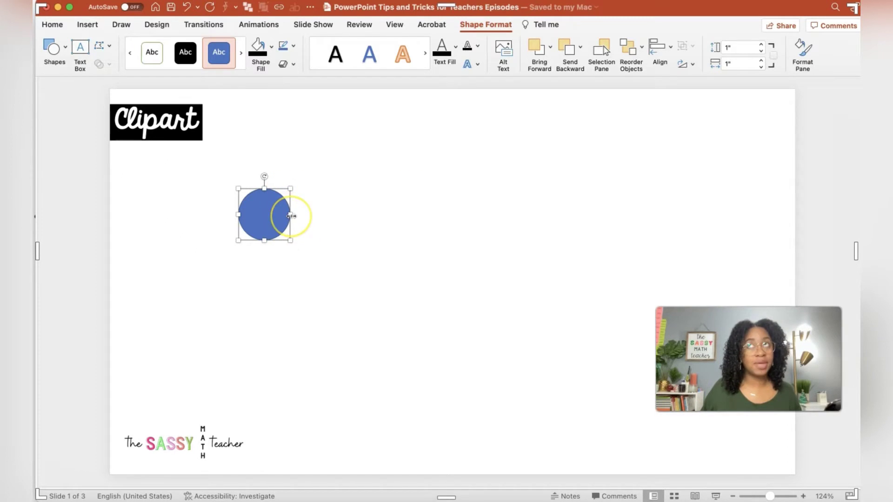
{"action": "left_click_drag", "start_coordinate": [291, 216], "coordinate": [306, 216]}
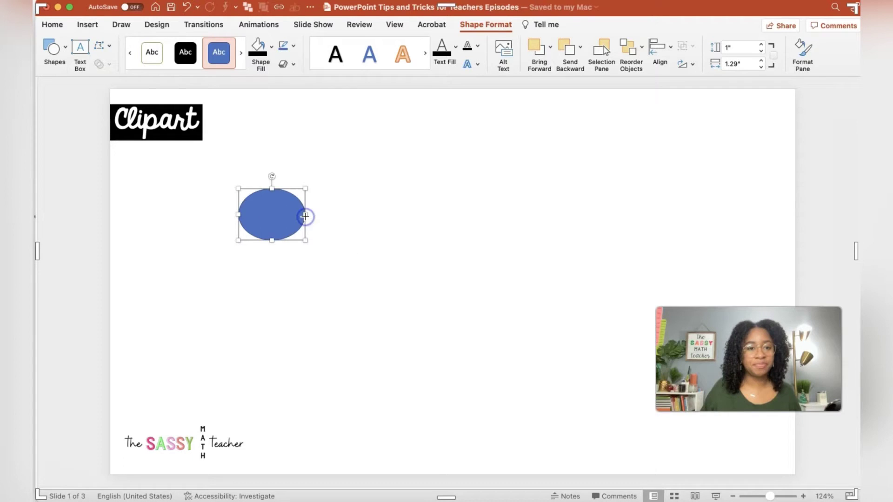
Fill the oval with a custom light lavender-pink and remove its outline.
{"action": "left_click", "coordinate": [273, 54]}
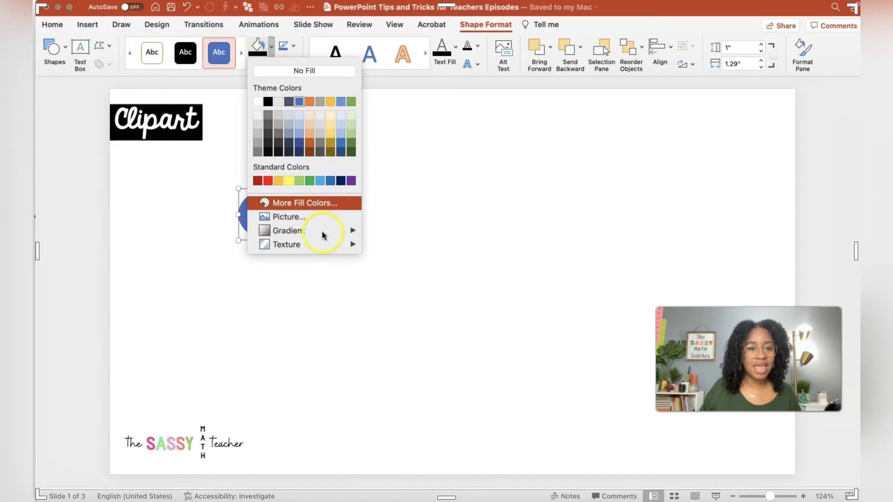
{"action": "left_click", "coordinate": [328, 203]}
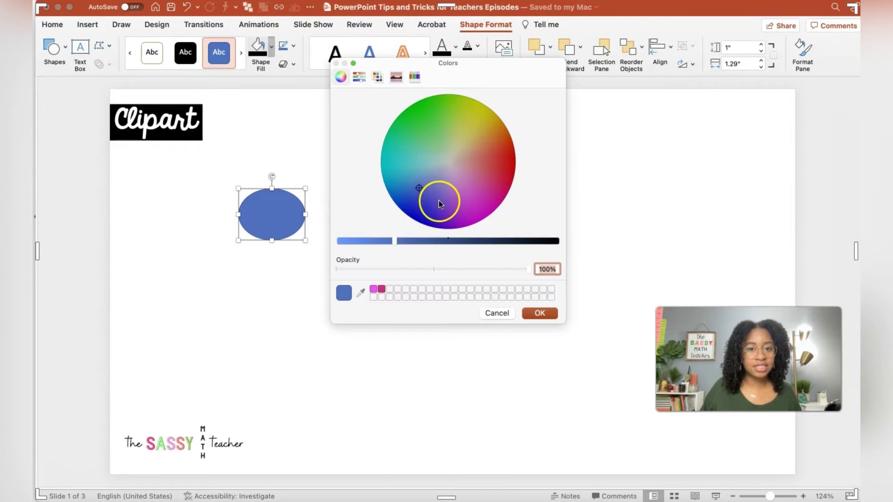
{"action": "left_click_drag", "start_coordinate": [439, 199], "coordinate": [456, 178]}
{"action": "left_click_drag", "start_coordinate": [376, 239], "coordinate": [367, 241]}
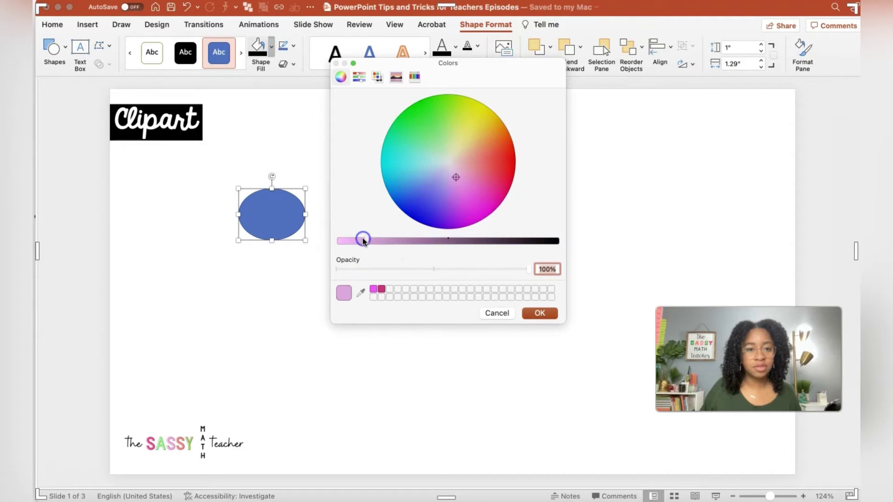
{"action": "left_click", "coordinate": [539, 313]}
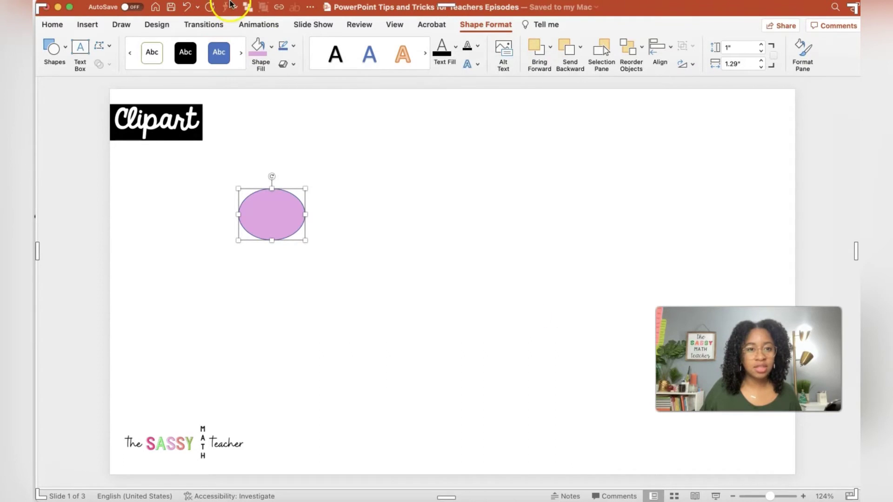
{"action": "left_click", "coordinate": [292, 48]}
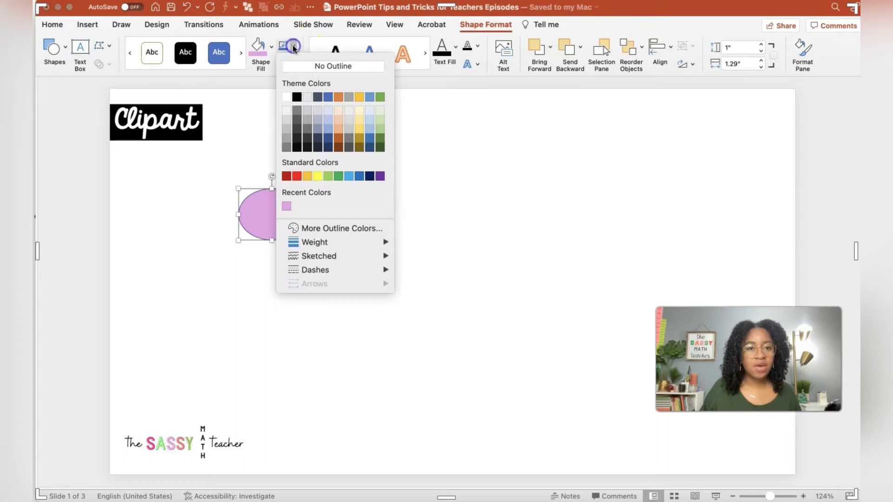
{"action": "left_click", "coordinate": [312, 66]}
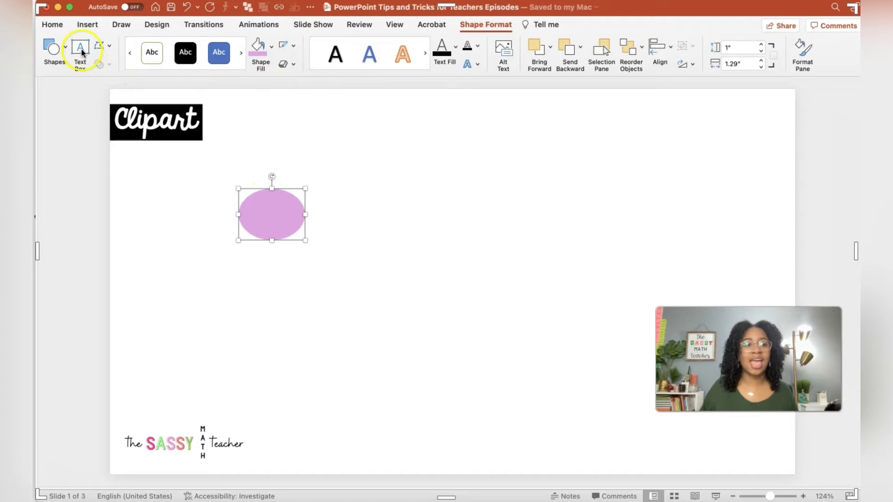
Draw a rectangle extending from the pink oval along the pencil's length.
{"action": "left_click", "coordinate": [60, 52]}
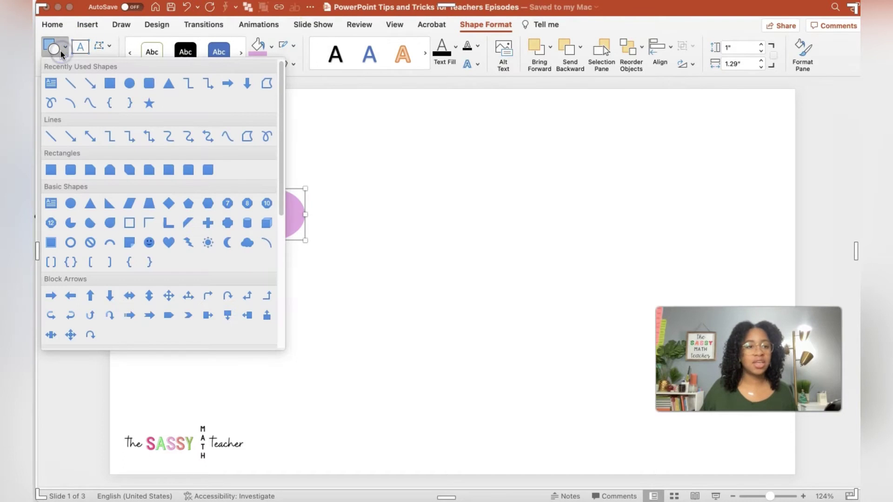
{"action": "left_click", "coordinate": [109, 84]}
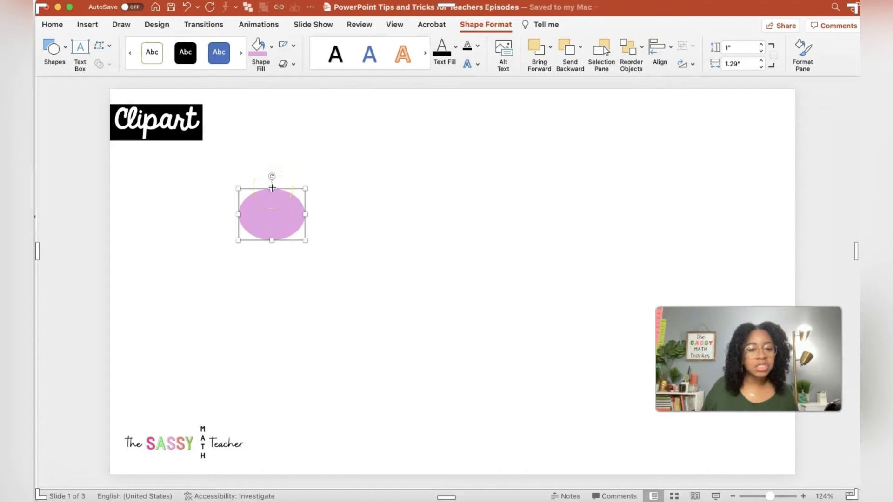
{"action": "left_click_drag", "start_coordinate": [272, 188], "coordinate": [434, 219]}
{"action": "left_click_drag", "start_coordinate": [368, 241], "coordinate": [372, 235]}
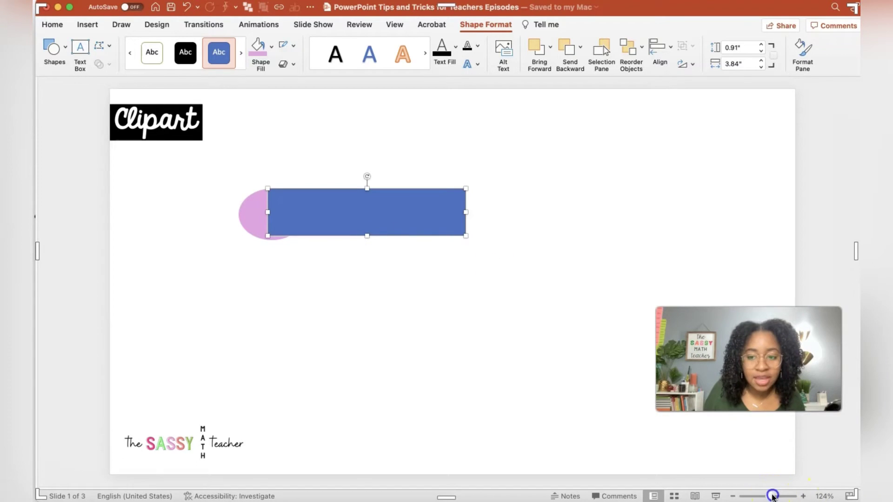
Resize the rectangle to exactly 1 inch tall and align it against the oval.
{"action": "left_click_drag", "start_coordinate": [772, 497], "coordinate": [784, 496]}
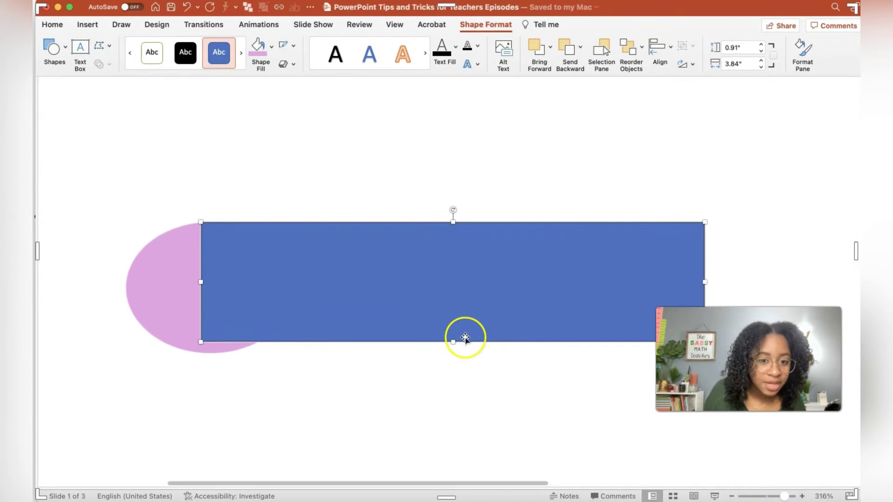
{"action": "left_click_drag", "start_coordinate": [454, 343], "coordinate": [454, 350]}
{"action": "left_click_drag", "start_coordinate": [454, 311], "coordinate": [453, 311]}
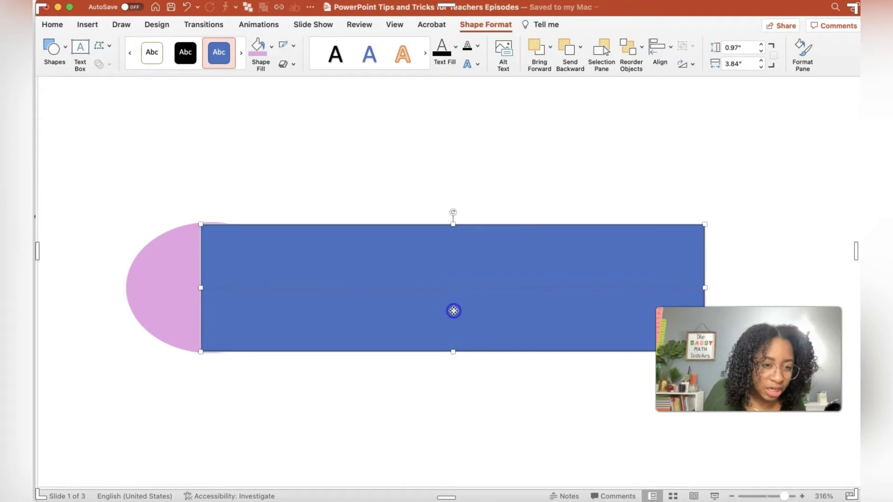
{"action": "left_click_drag", "start_coordinate": [445, 224], "coordinate": [452, 222]}
{"action": "left_click_drag", "start_coordinate": [460, 267], "coordinate": [460, 265]}
{"action": "left_click_drag", "start_coordinate": [455, 223], "coordinate": [454, 222]}
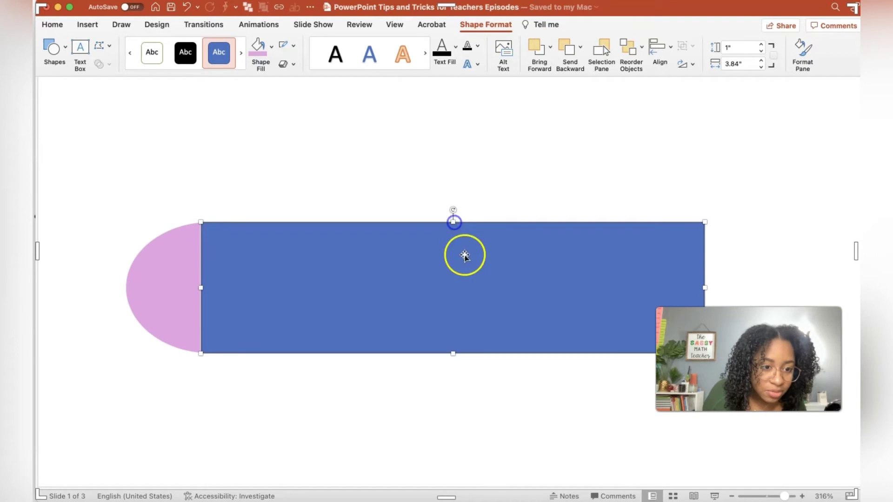
{"action": "left_click", "coordinate": [477, 377]}
{"action": "left_click", "coordinate": [468, 311]}
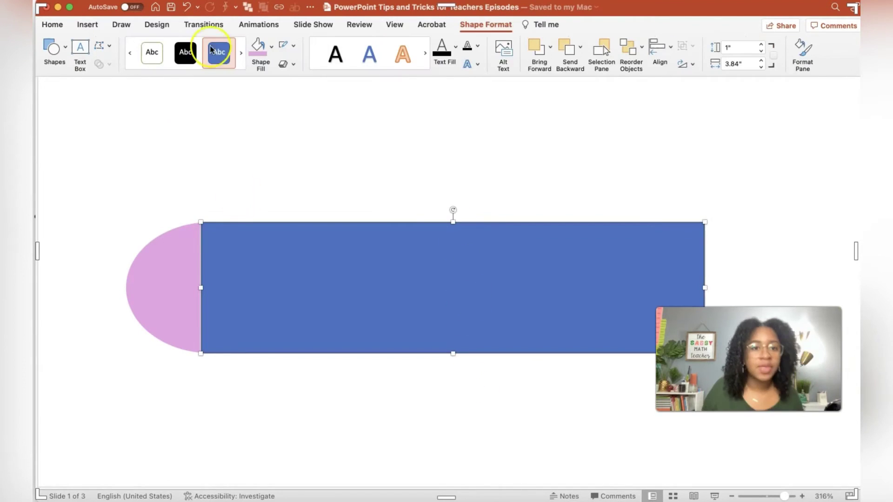
{"action": "left_click", "coordinate": [283, 184]}
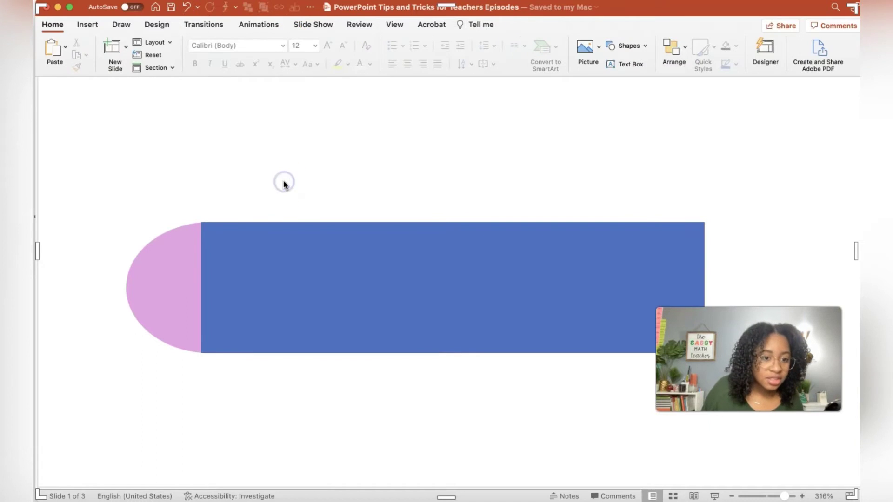
{"action": "left_click", "coordinate": [287, 247]}
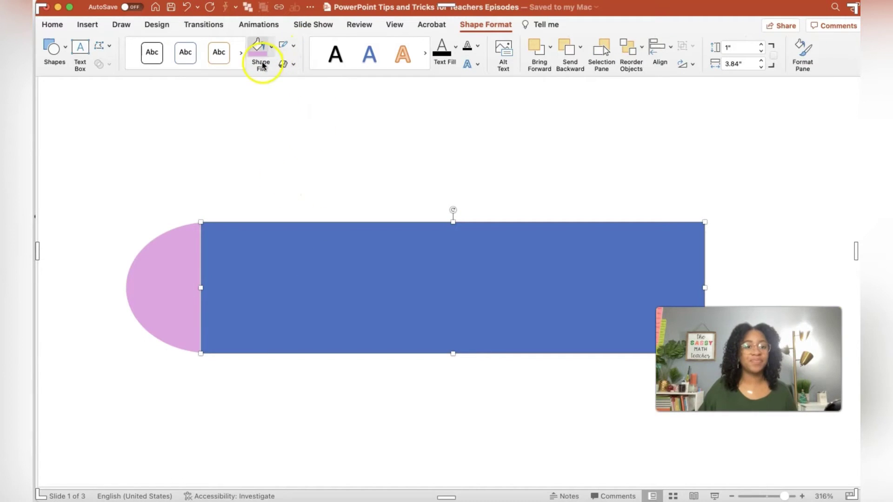
Fill the rectangle with the gold theme colour.
{"action": "left_click", "coordinate": [272, 47]}
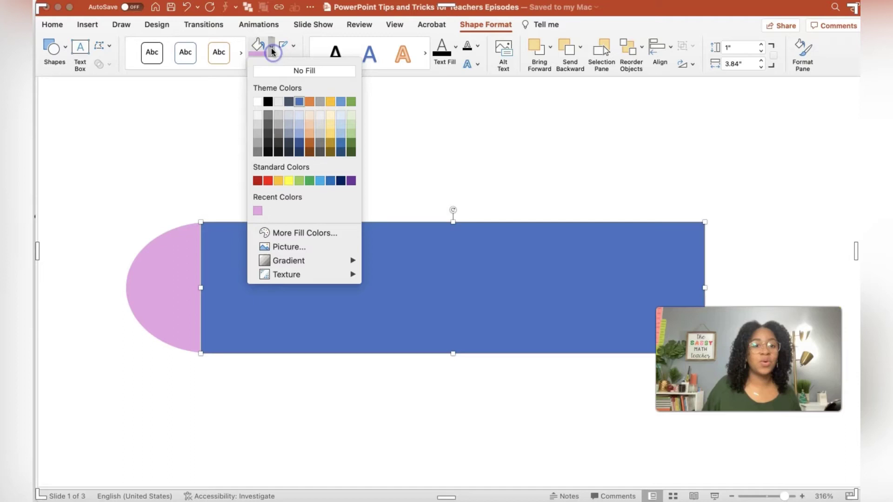
{"action": "left_click", "coordinate": [328, 102]}
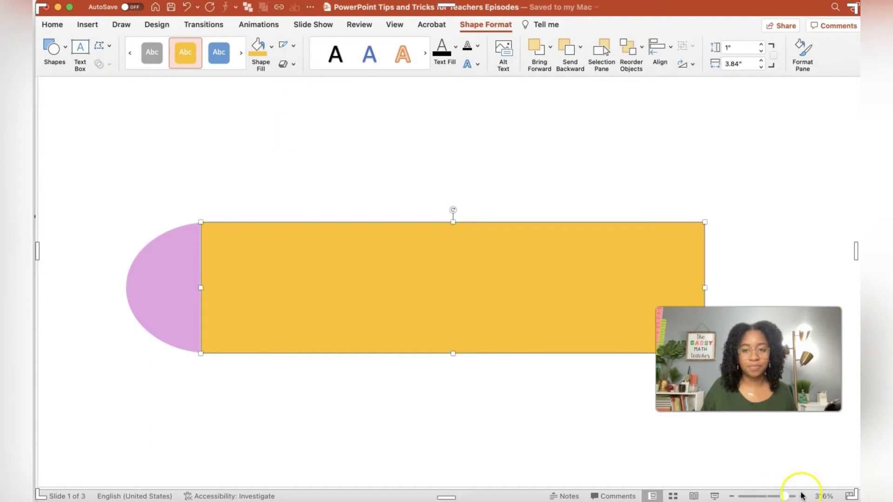
{"action": "left_click_drag", "start_coordinate": [786, 496], "coordinate": [772, 496]}
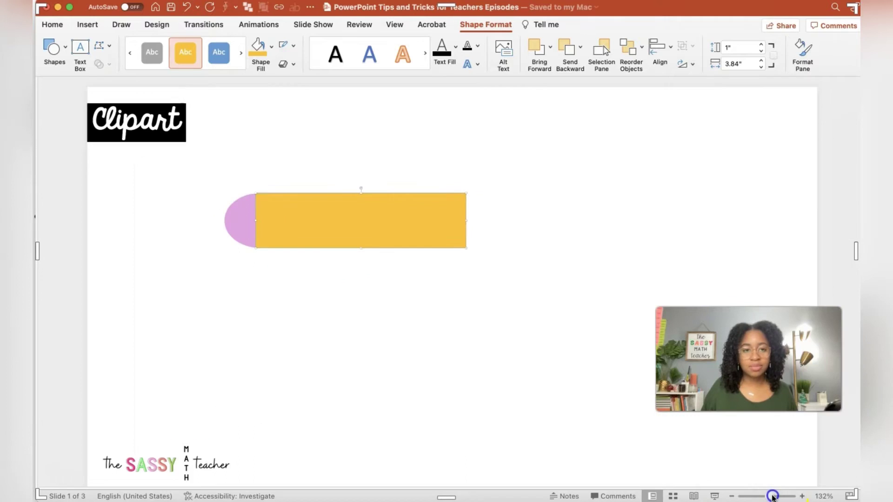
{"action": "left_click", "coordinate": [403, 350]}
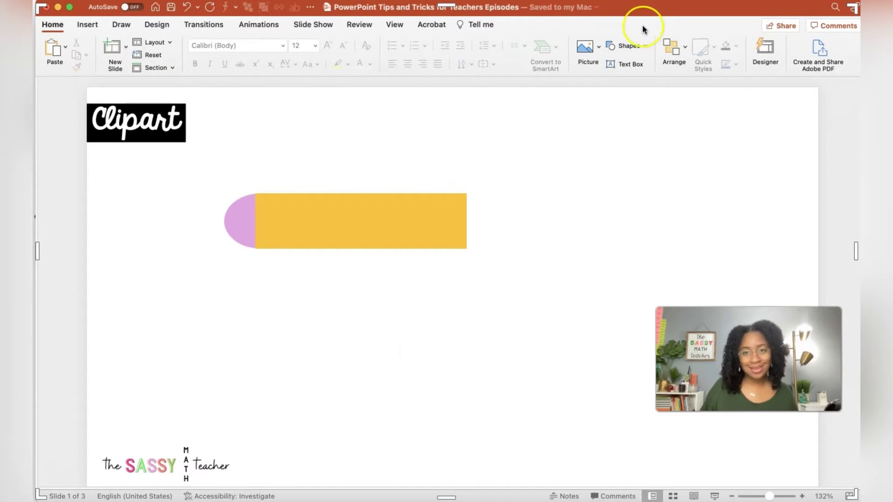
Add an isosceles triangle pointing right against the rectangle, shortened to 1 inch tall.
{"action": "left_click", "coordinate": [633, 45]}
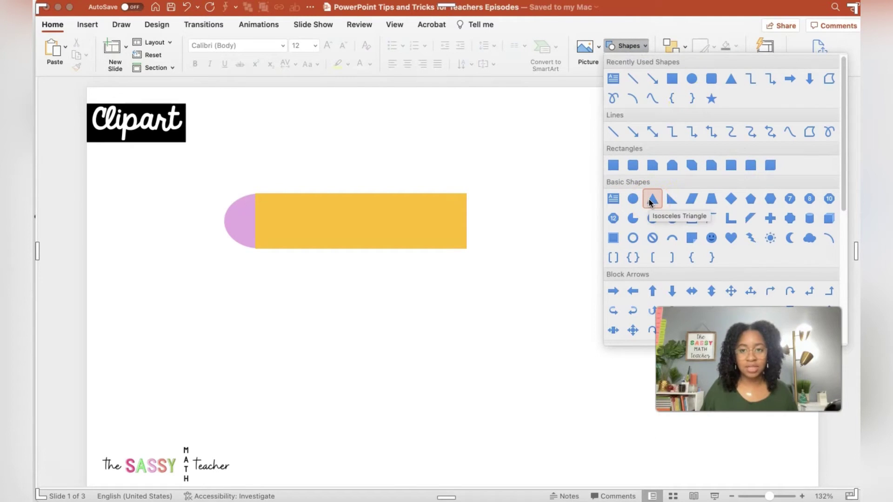
{"action": "left_click", "coordinate": [653, 200]}
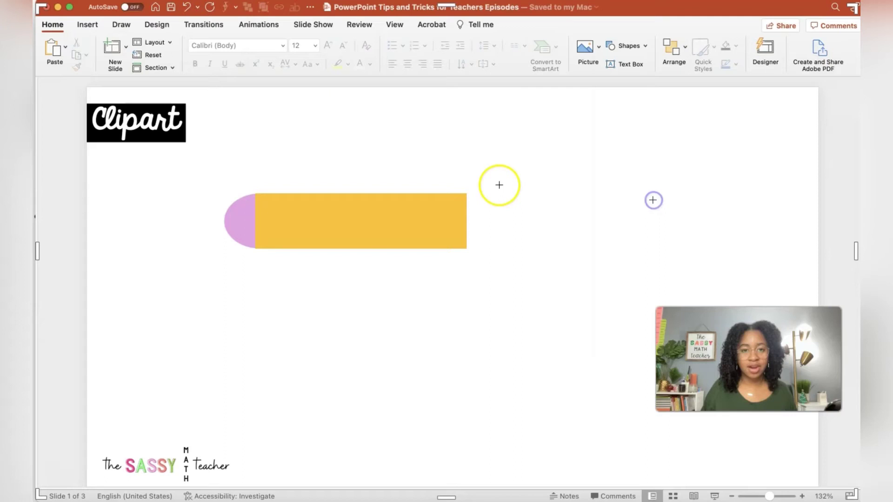
{"action": "mouse_move", "coordinate": [468, 193]}
{"action": "left_mouse_down"}
{"action": "mouse_move", "coordinate": [532, 241]}
{"action": "mouse_move", "coordinate": [526, 247]}
{"action": "left_mouse_up"}
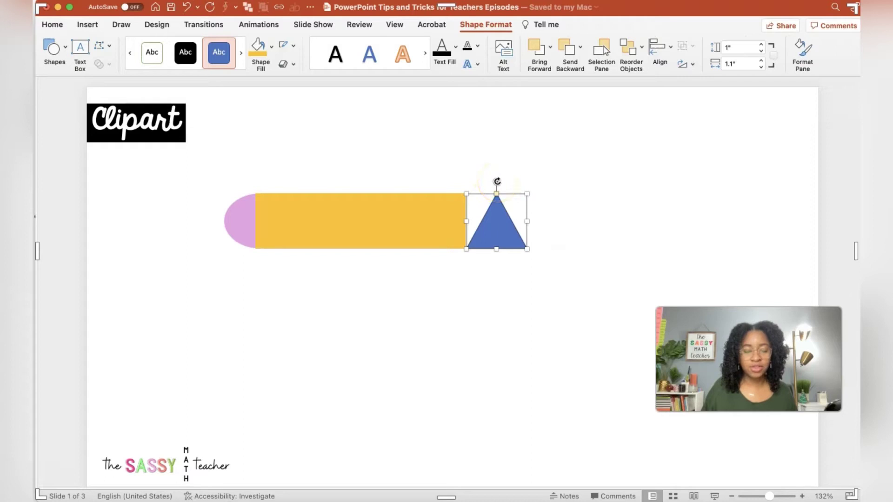
{"action": "left_click_drag", "start_coordinate": [497, 181], "coordinate": [551, 226]}
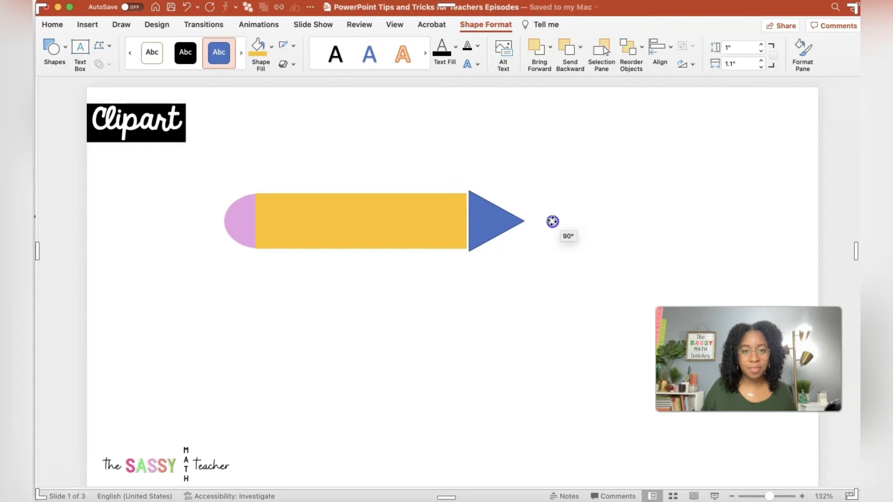
{"action": "left_click_drag", "start_coordinate": [520, 219], "coordinate": [491, 220]}
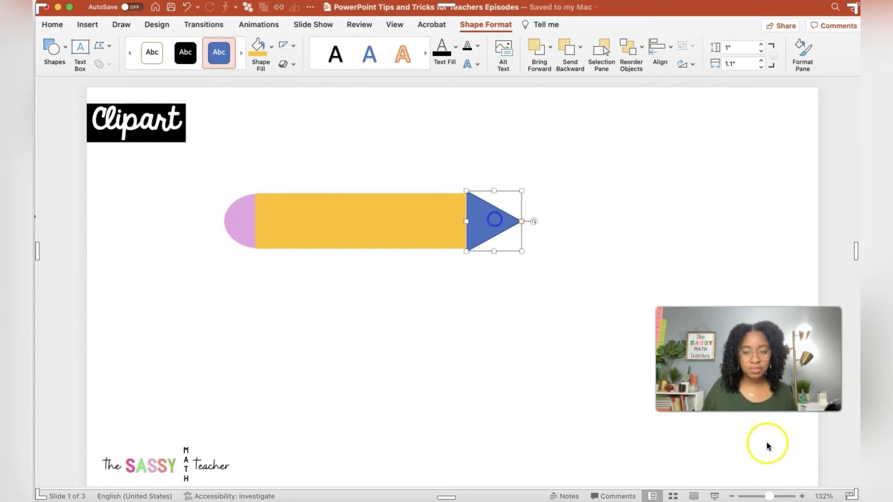
{"action": "left_click_drag", "start_coordinate": [765, 496], "coordinate": [790, 495]}
{"action": "left_click_drag", "start_coordinate": [453, 189], "coordinate": [453, 199]}
{"action": "left_click_drag", "start_coordinate": [454, 372], "coordinate": [453, 365]}
Fill the triangle light grey and remove its outline.
{"action": "left_click", "coordinate": [572, 389]}
{"action": "left_click", "coordinate": [473, 261]}
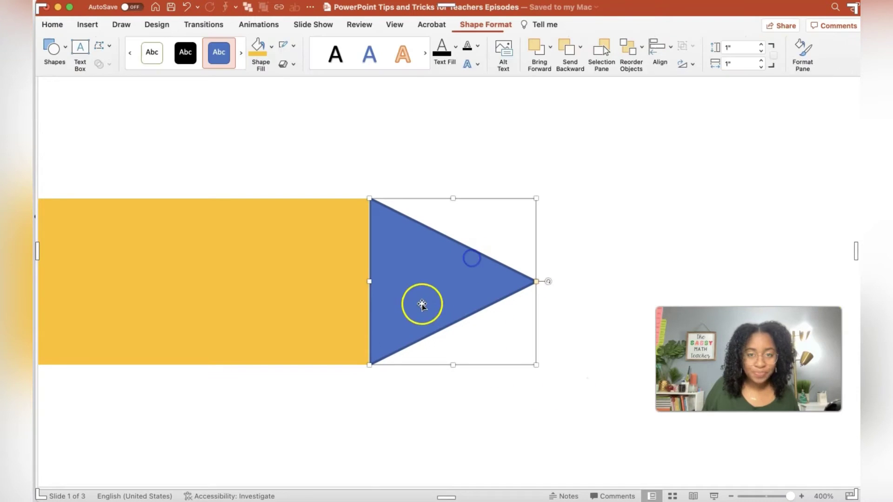
{"action": "left_click", "coordinate": [271, 46]}
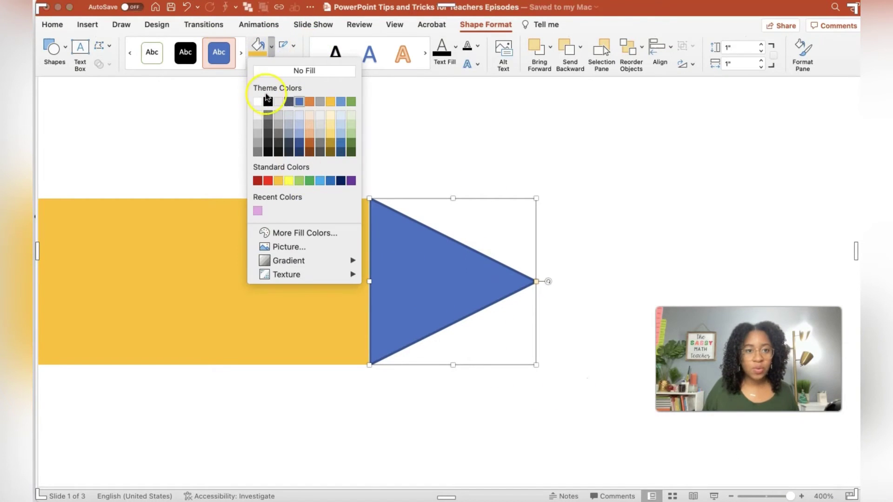
{"action": "left_click", "coordinate": [278, 102]}
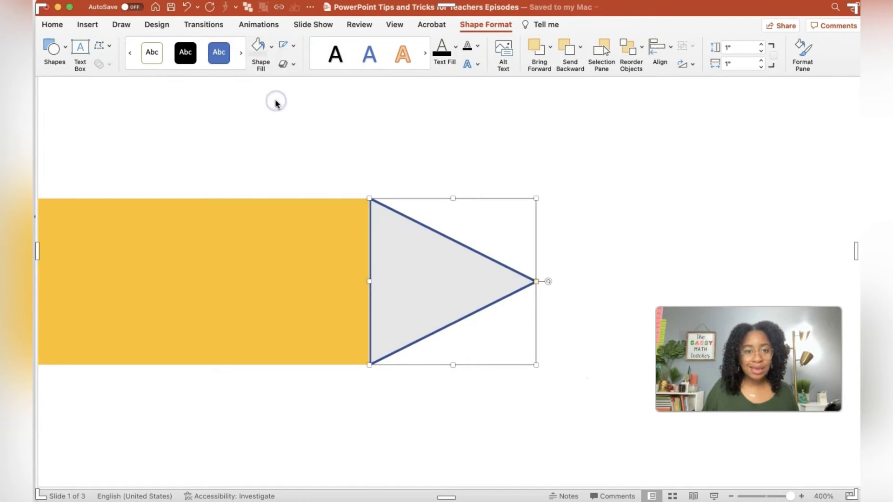
{"action": "left_click", "coordinate": [283, 44]}
{"action": "left_click", "coordinate": [635, 211]}
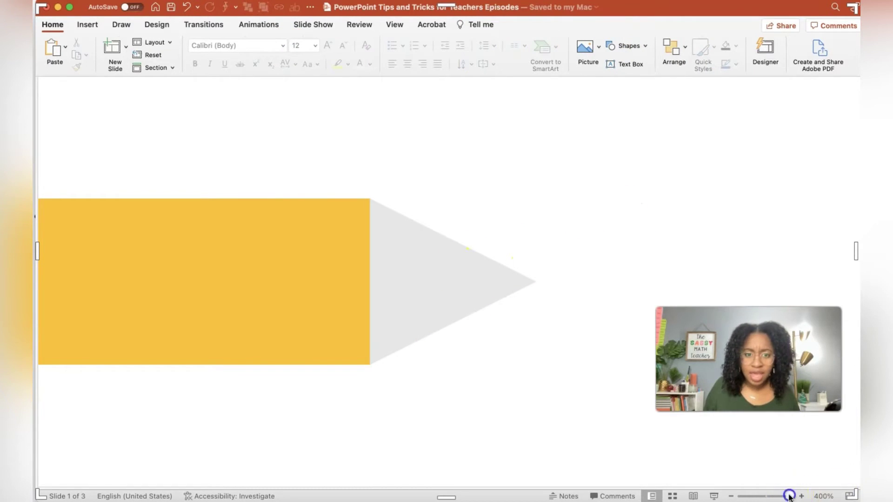
{"action": "left_click_drag", "start_coordinate": [789, 496], "coordinate": [768, 497]}
{"action": "left_click", "coordinate": [143, 262]}
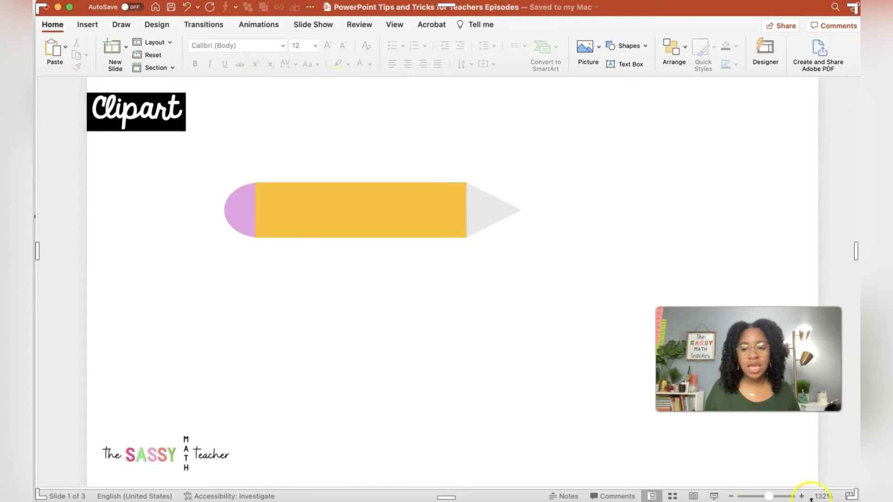
Select the grey tip triangle and choose a darkened orange custom fill colour.
{"action": "left_click_drag", "start_coordinate": [770, 496], "coordinate": [778, 497]}
{"action": "scroll", "coordinate": [427, 291], "scroll_direction": "up", "scroll_amount": 4}
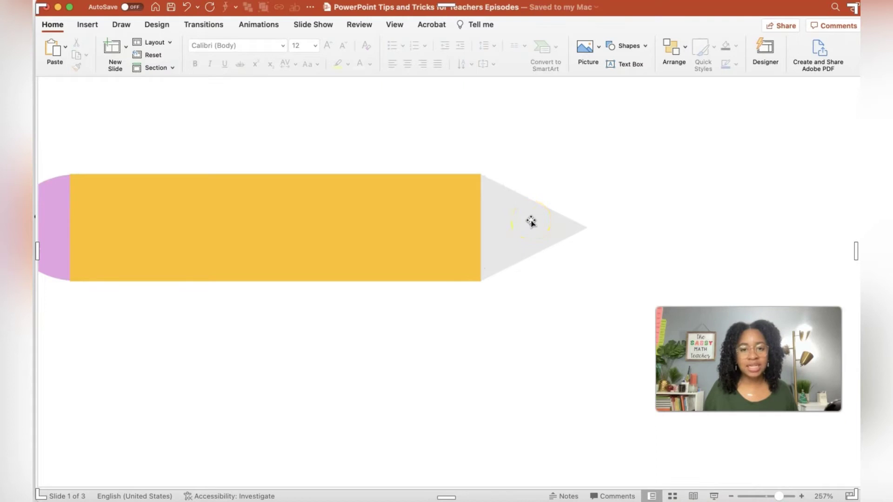
{"action": "scroll", "coordinate": [531, 223], "scroll_direction": "left", "scroll_amount": 1}
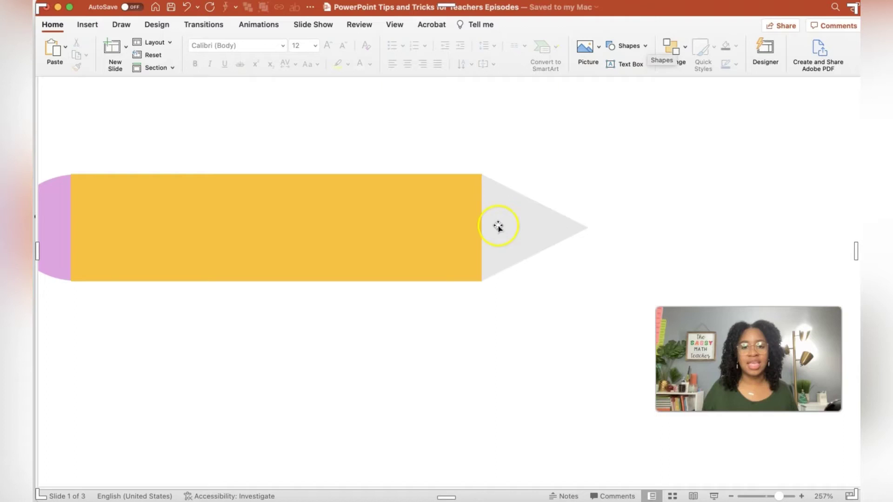
{"action": "left_click", "coordinate": [530, 217]}
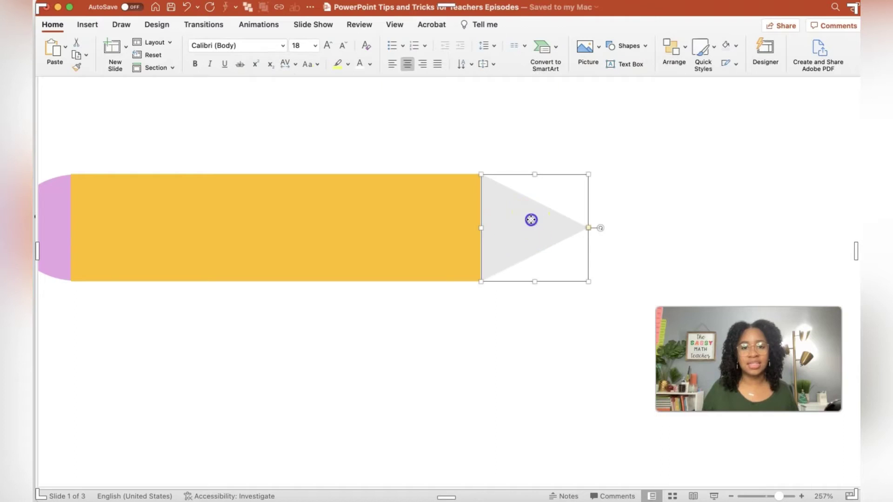
{"action": "left_click", "coordinate": [736, 45]}
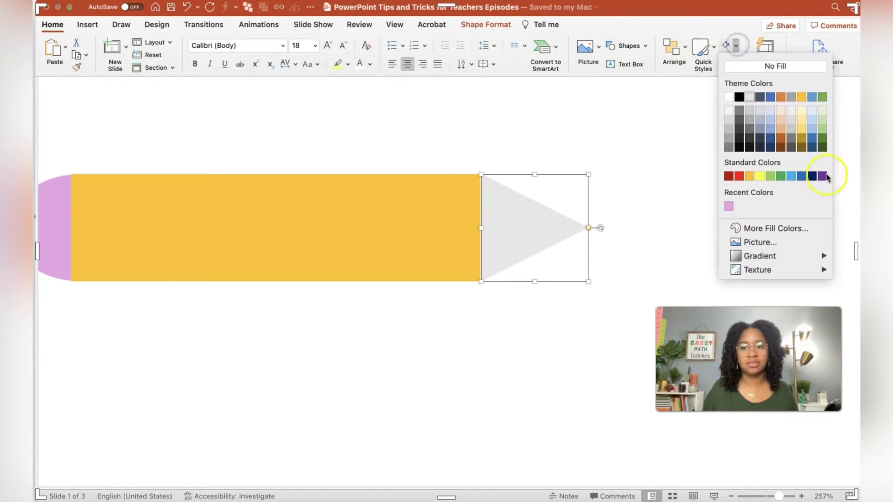
{"action": "left_click", "coordinate": [795, 227]}
{"action": "left_click_drag", "start_coordinate": [454, 164], "coordinate": [487, 146]}
{"action": "left_click_drag", "start_coordinate": [359, 243], "coordinate": [412, 241]}
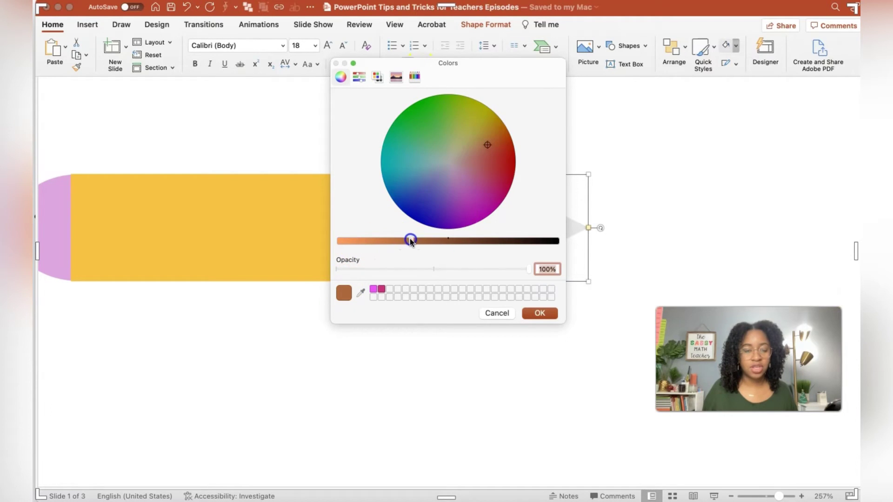
Refine the custom colour to a light tan wood shade and apply it to the tip.
{"action": "left_click", "coordinate": [414, 76]}
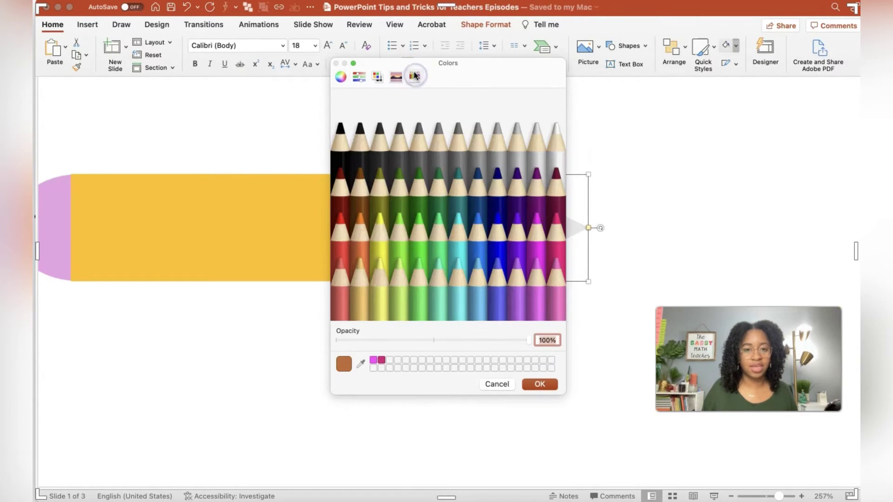
{"action": "left_click", "coordinate": [341, 77]}
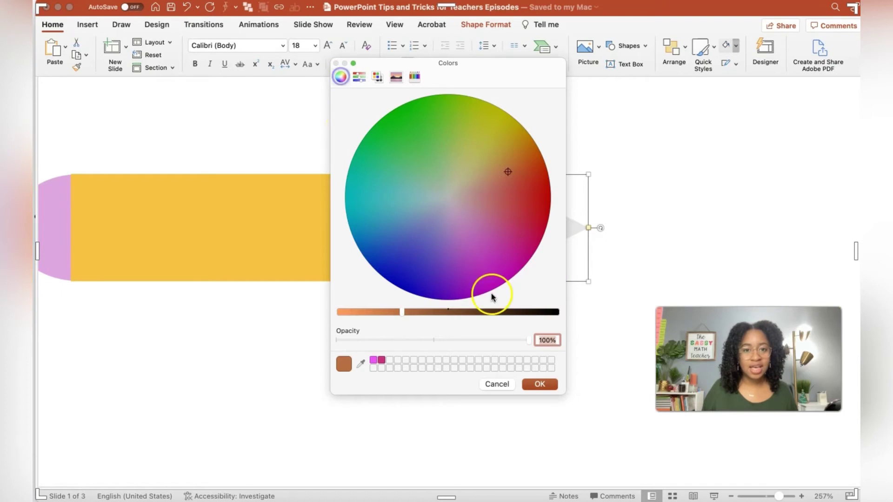
{"action": "left_click", "coordinate": [403, 315]}
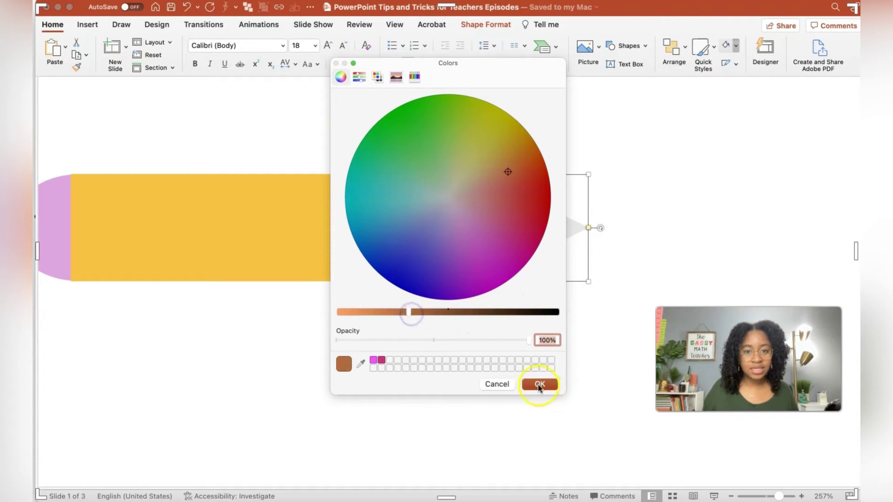
{"action": "mouse_move", "coordinate": [404, 315]}
{"action": "left_mouse_down"}
{"action": "mouse_move", "coordinate": [386, 315]}
{"action": "mouse_move", "coordinate": [405, 313]}
{"action": "left_mouse_up"}
{"action": "left_click_drag", "start_coordinate": [507, 173], "coordinate": [483, 163]}
{"action": "mouse_move", "coordinate": [403, 315]}
{"action": "left_mouse_down"}
{"action": "mouse_move", "coordinate": [412, 313]}
{"action": "mouse_move", "coordinate": [400, 313]}
{"action": "left_mouse_up"}
{"action": "left_click", "coordinate": [539, 387]}
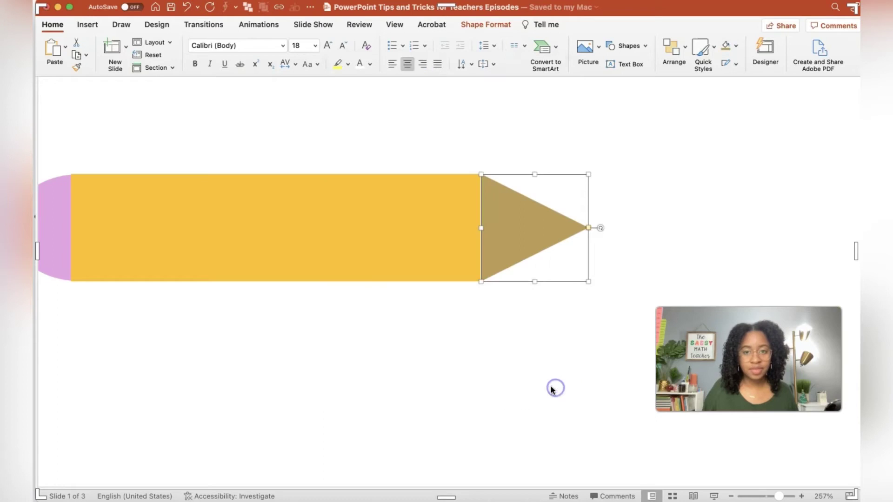
{"action": "left_click", "coordinate": [538, 379]}
{"action": "left_click", "coordinate": [542, 229]}
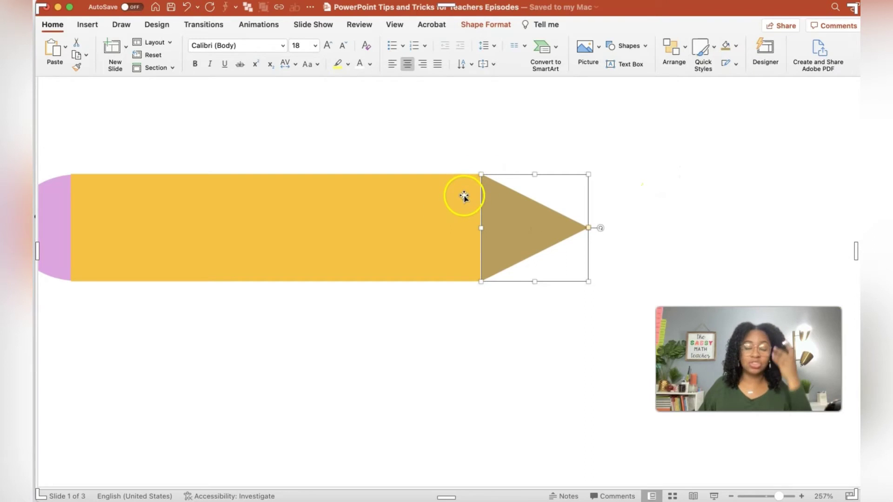
Draw a closed freeform zigzag along the base of the pencil tip.
{"action": "left_click", "coordinate": [644, 46]}
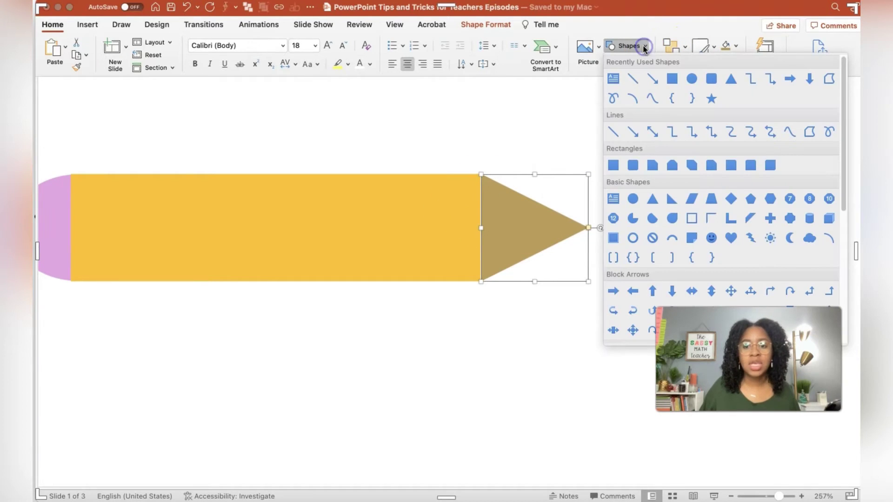
{"action": "left_click", "coordinate": [809, 132]}
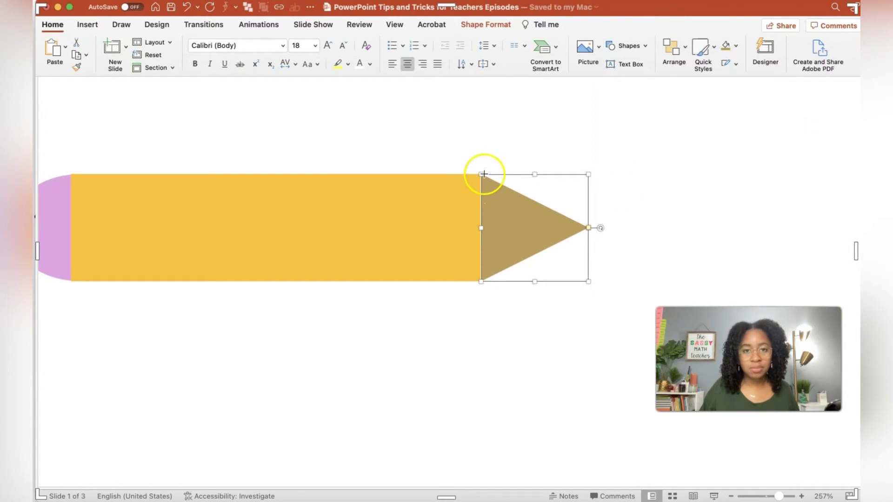
{"action": "left_click", "coordinate": [481, 174]}
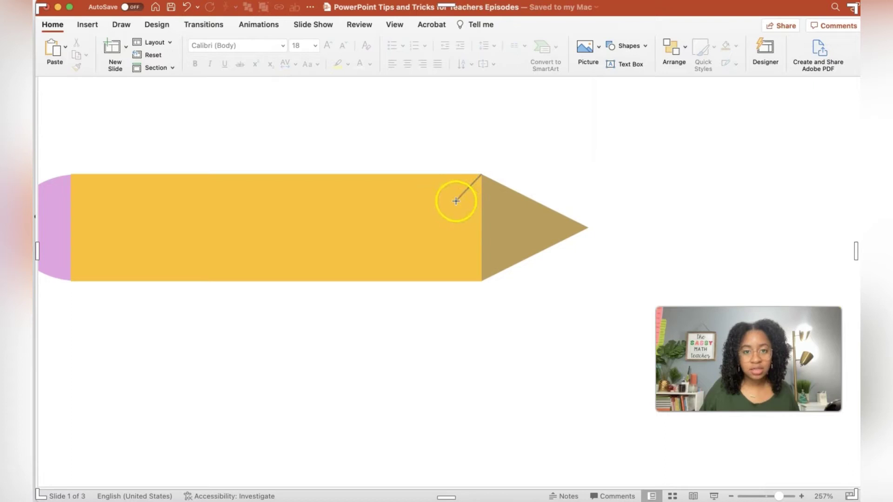
{"action": "left_click", "coordinate": [466, 222]}
{"action": "left_click", "coordinate": [453, 241]}
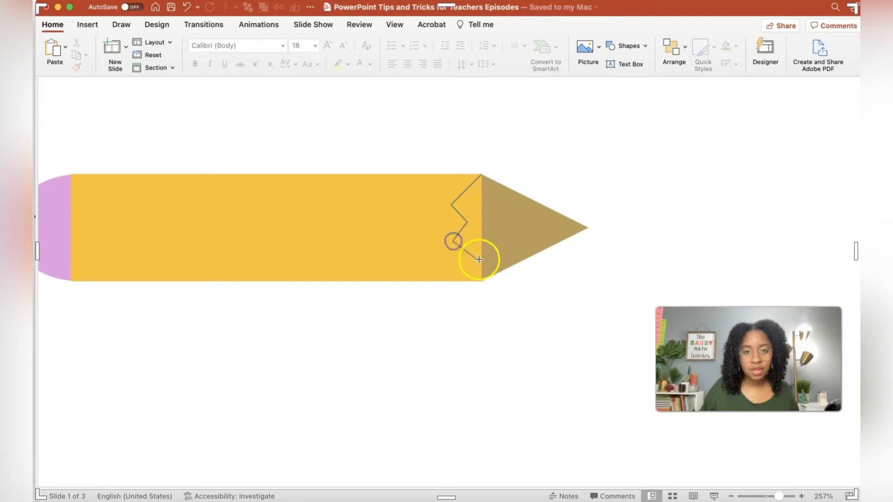
{"action": "left_click", "coordinate": [453, 270]}
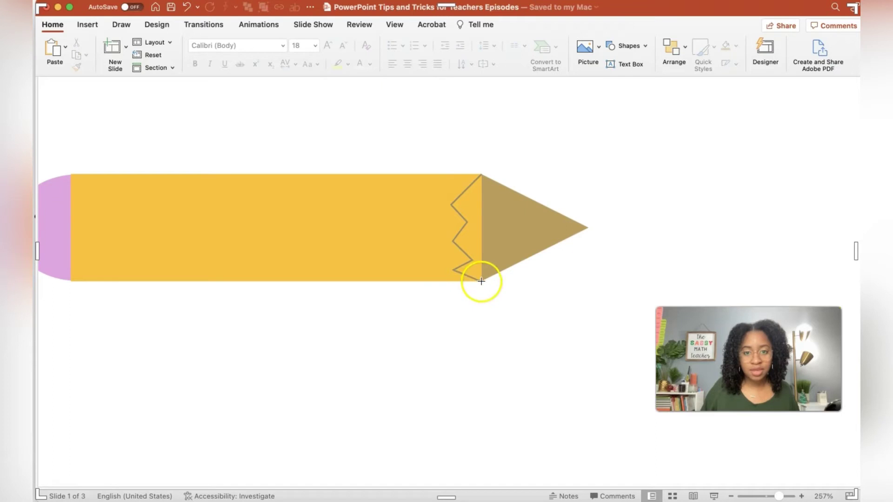
{"action": "left_click", "coordinate": [482, 176]}
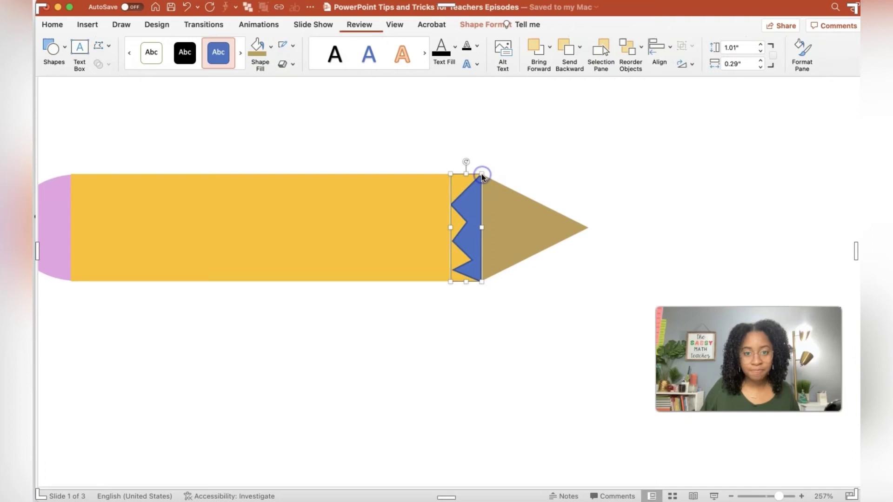
Fill the zigzag tan, remove its outline, and select the tip triangle.
{"action": "left_click", "coordinate": [259, 49]}
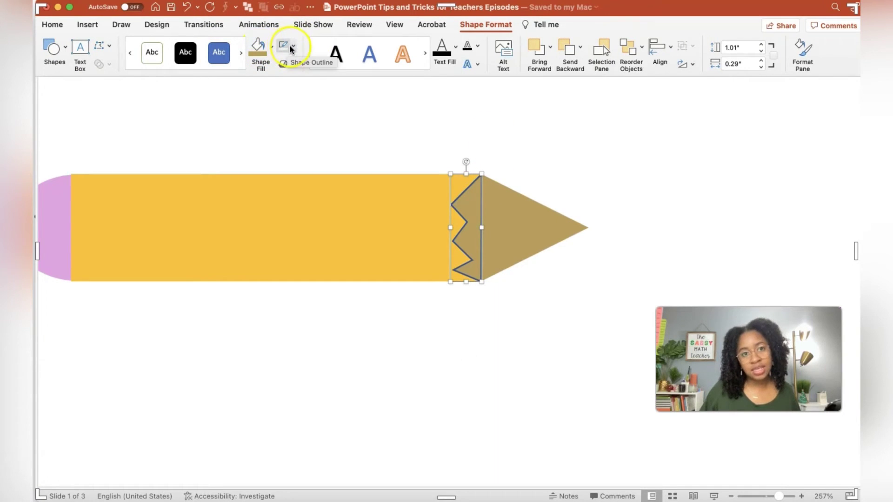
{"action": "left_click", "coordinate": [278, 48]}
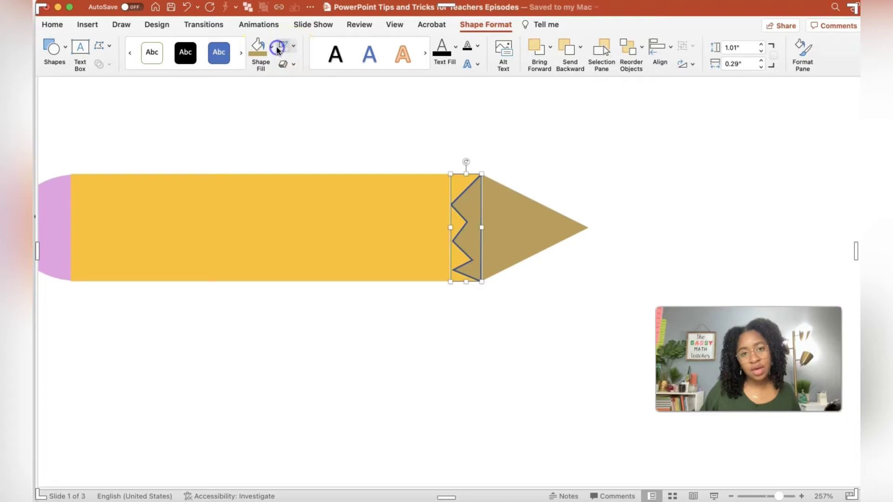
{"action": "left_click", "coordinate": [494, 253]}
{"action": "left_click", "coordinate": [522, 333]}
{"action": "left_click", "coordinate": [461, 249]}
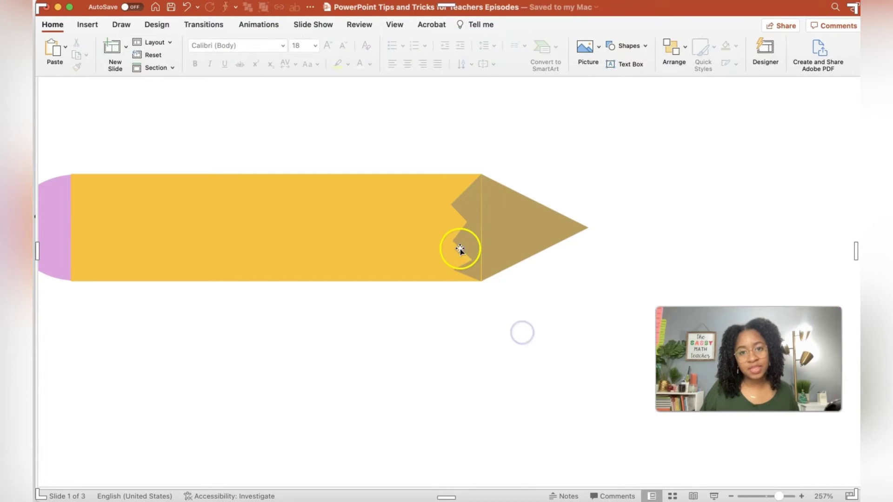
{"action": "left_click", "coordinate": [538, 370]}
{"action": "left_click", "coordinate": [475, 271]}
{"action": "left_click", "coordinate": [529, 312]}
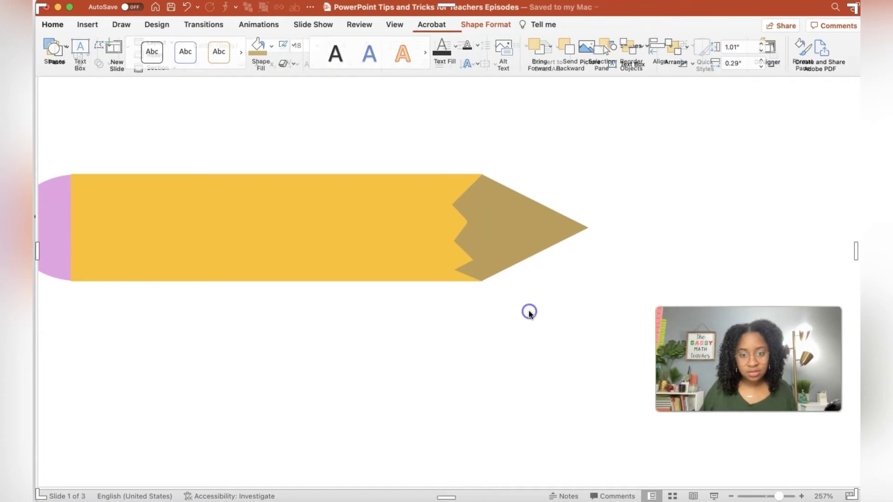
{"action": "left_click", "coordinate": [504, 243]}
Select both the tan tip triangle and the zigzag and group them together.
{"action": "left_click", "coordinate": [467, 243], "text": "shift"}
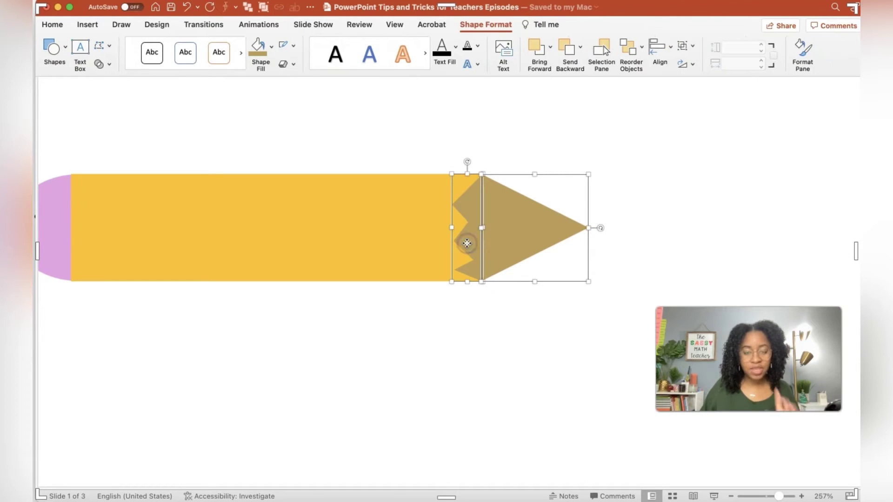
{"action": "right_click", "coordinate": [467, 243]}
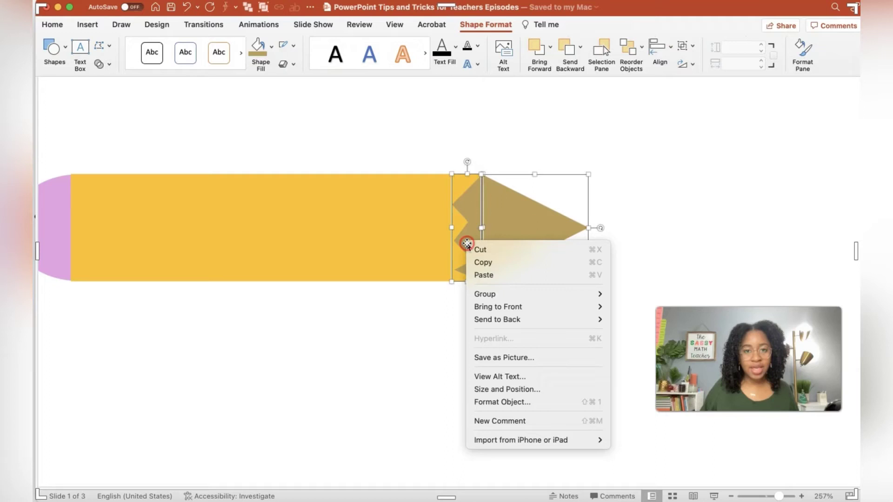
{"action": "mouse_move", "coordinate": [540, 295]}
{"action": "left_click", "coordinate": [628, 294]}
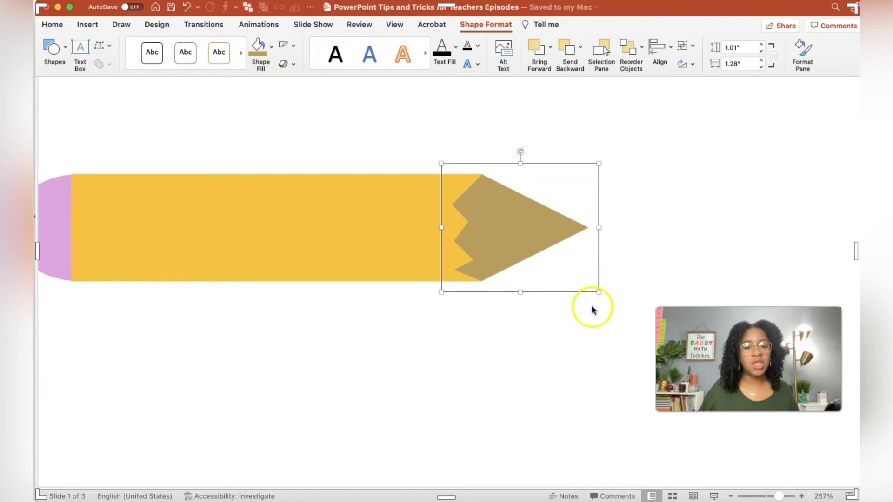
{"action": "left_click_drag", "start_coordinate": [778, 496], "coordinate": [770, 496]}
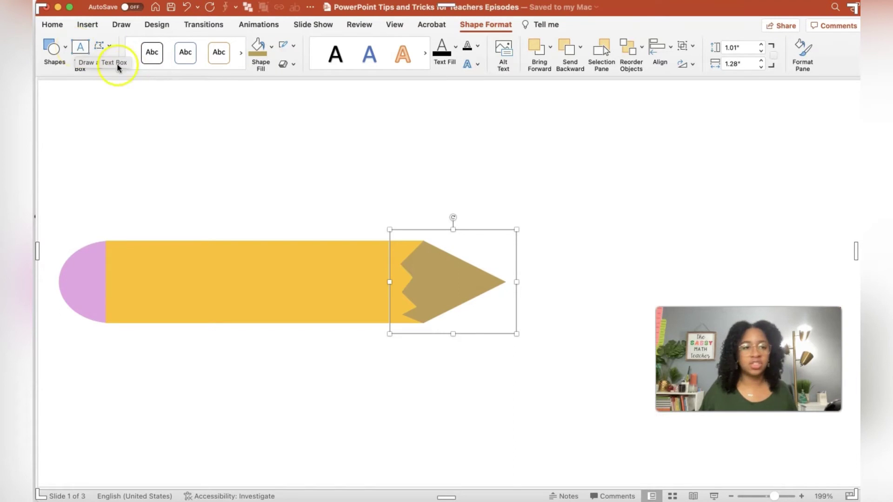
Insert a tiny triangle, rotate it, and position it on the pencil's point.
{"action": "left_click", "coordinate": [53, 48]}
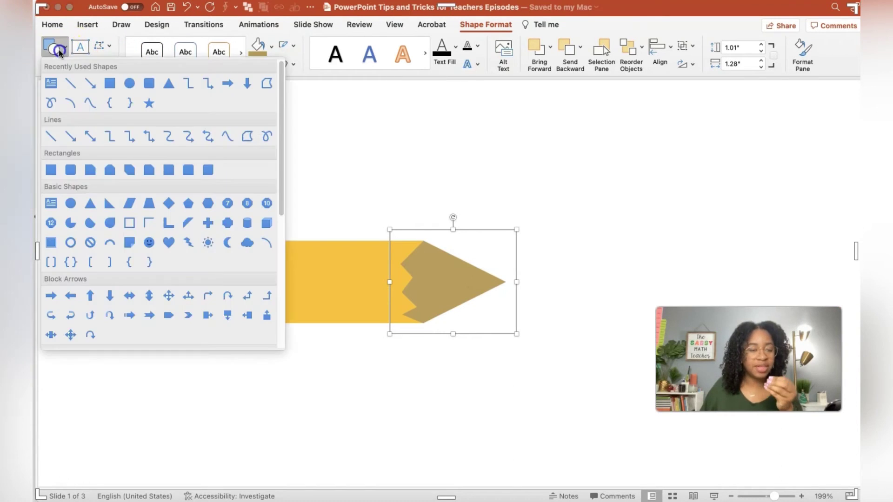
{"action": "left_click", "coordinate": [170, 84]}
{"action": "left_click", "coordinate": [545, 232]}
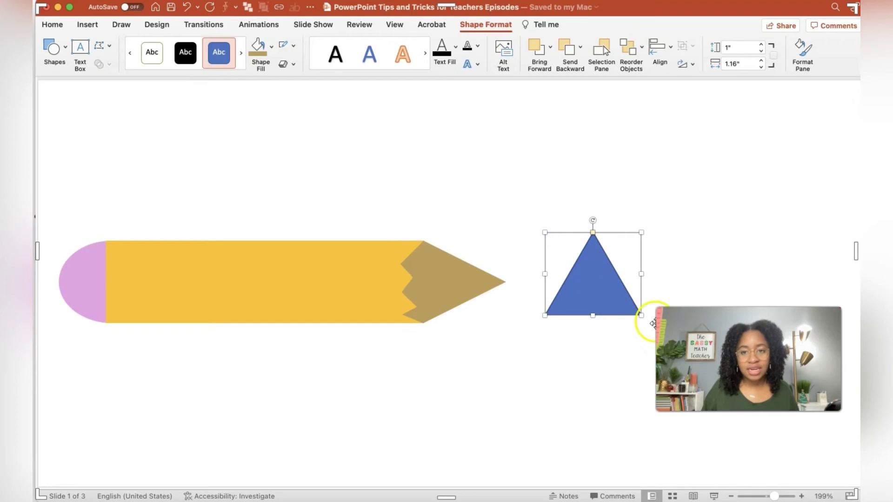
{"action": "mouse_move", "coordinate": [636, 312]}
{"action": "left_mouse_down"}
{"action": "mouse_move", "coordinate": [556, 242]}
{"action": "mouse_move", "coordinate": [491, 283]}
{"action": "mouse_move", "coordinate": [516, 273]}
{"action": "mouse_move", "coordinate": [520, 284]}
{"action": "left_mouse_up"}
{"action": "left_click_drag", "start_coordinate": [490, 281], "coordinate": [502, 281]}
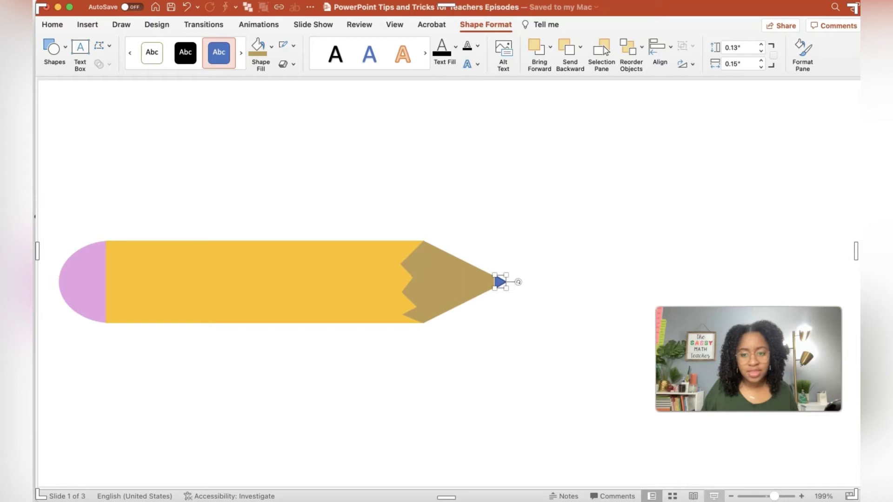
{"action": "left_click_drag", "start_coordinate": [783, 496], "coordinate": [791, 496]}
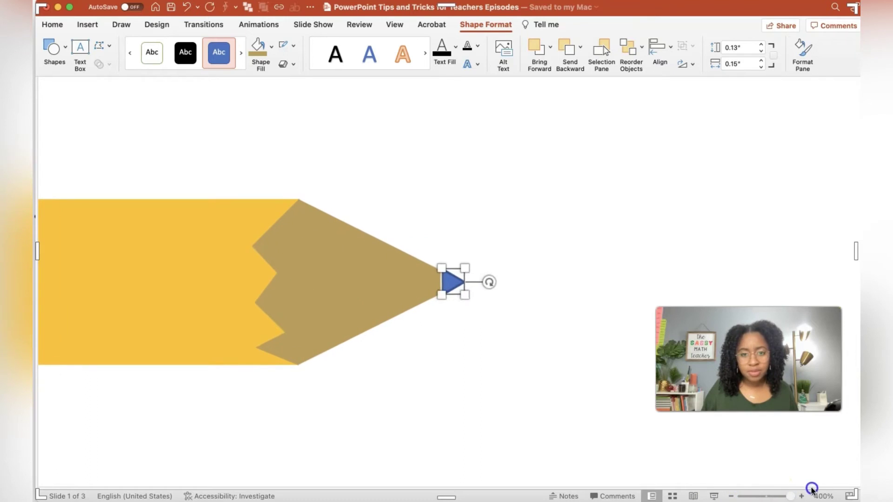
{"action": "left_click", "coordinate": [514, 344]}
{"action": "mouse_move", "coordinate": [455, 276]}
{"action": "left_mouse_down"}
{"action": "mouse_move", "coordinate": [454, 294]}
{"action": "mouse_move", "coordinate": [454, 271]}
{"action": "left_mouse_up"}
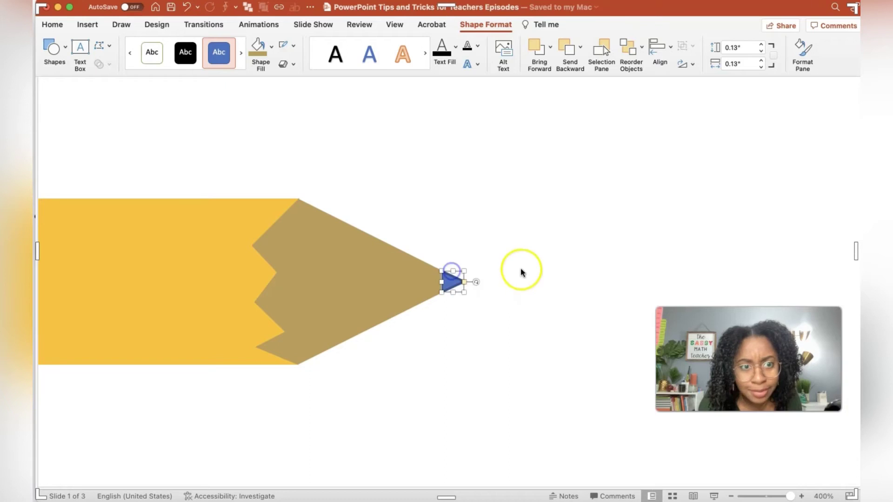
Fill the small triangle black.
{"action": "left_click", "coordinate": [271, 48]}
{"action": "left_click", "coordinate": [268, 102]}
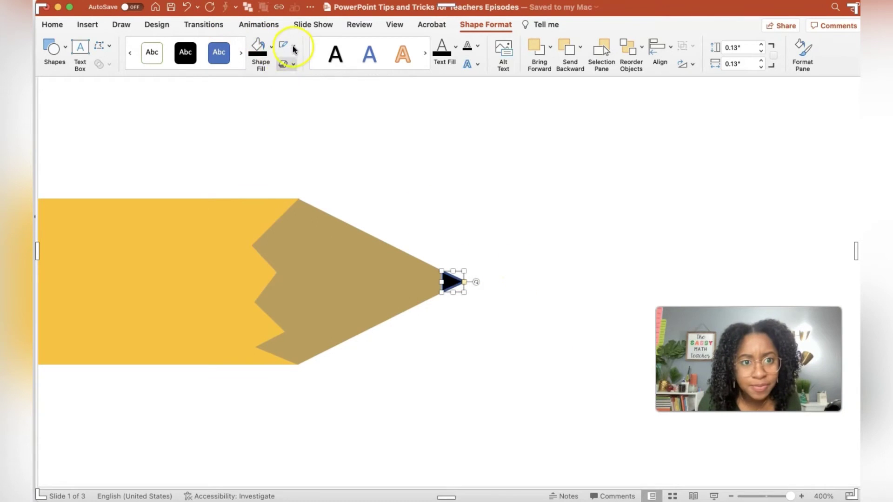
{"action": "left_click", "coordinate": [528, 253]}
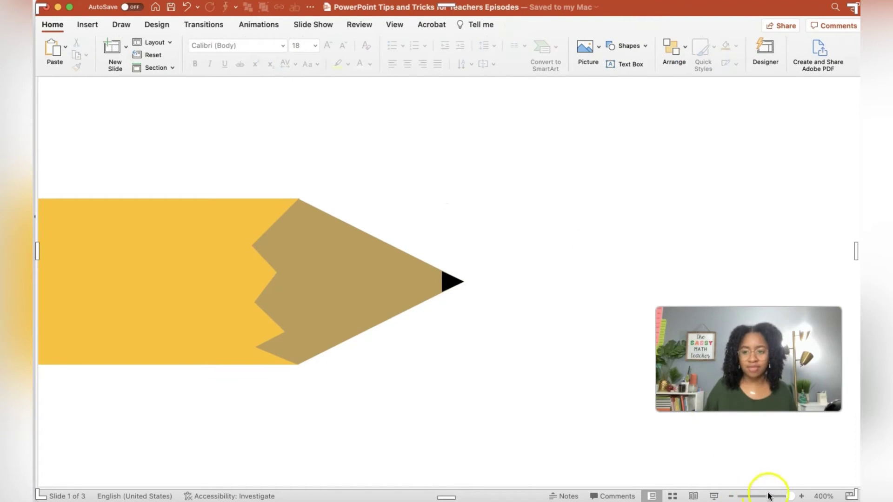
Marquee-select the eraser, body, tip and graphite point, group them, then zoom to 227%.
{"action": "left_click_drag", "start_coordinate": [791, 498], "coordinate": [766, 495]}
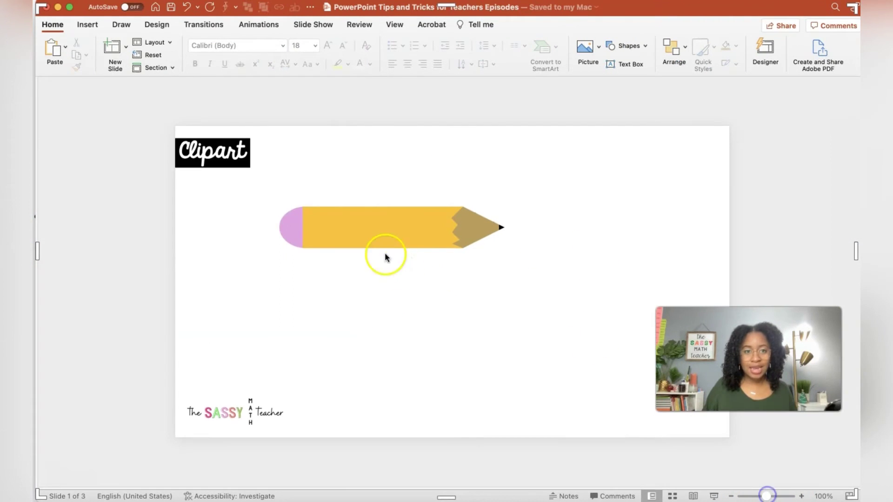
{"action": "left_click_drag", "start_coordinate": [258, 188], "coordinate": [576, 291]}
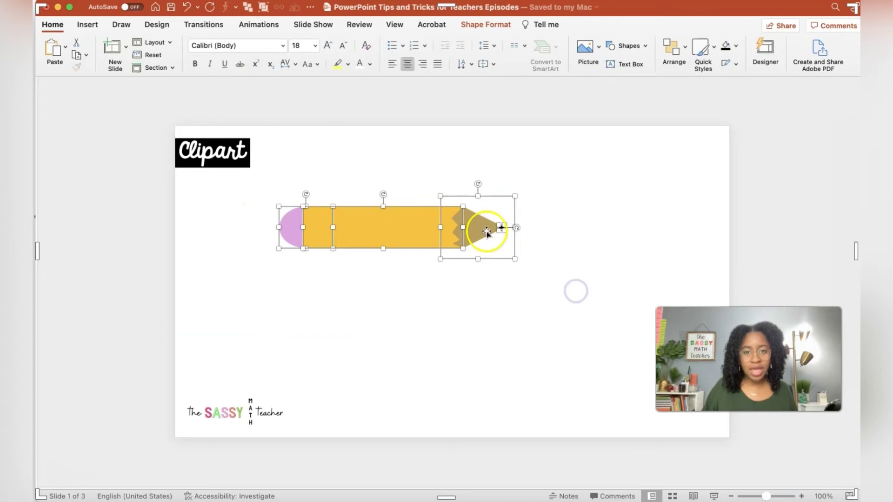
{"action": "right_click", "coordinate": [486, 231]}
{"action": "mouse_move", "coordinate": [581, 282]}
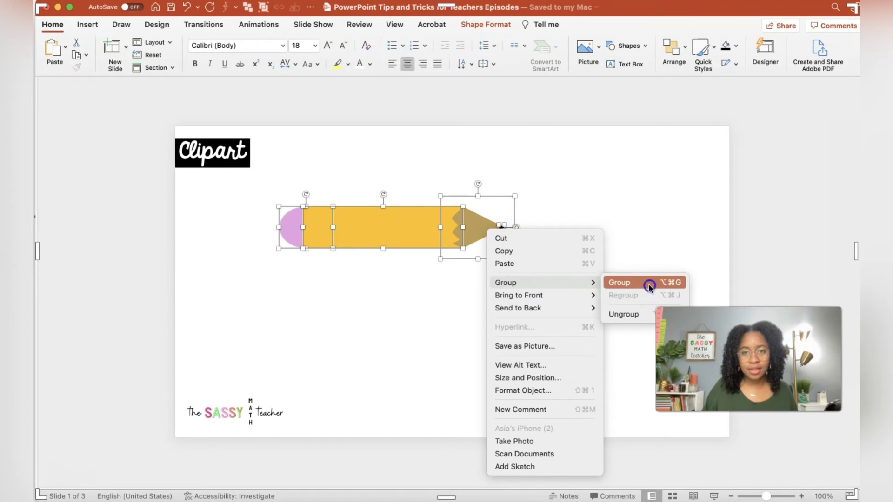
{"action": "left_click", "coordinate": [648, 284]}
{"action": "left_click", "coordinate": [488, 331]}
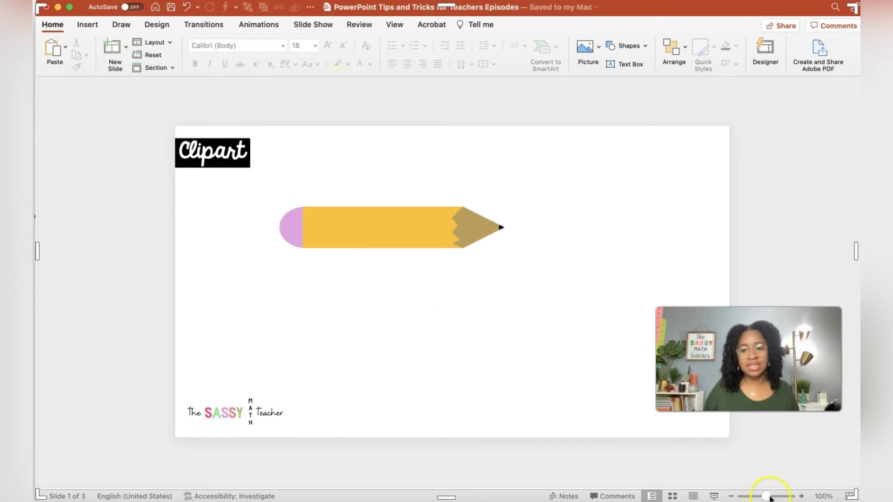
{"action": "left_click_drag", "start_coordinate": [769, 498], "coordinate": [776, 497]}
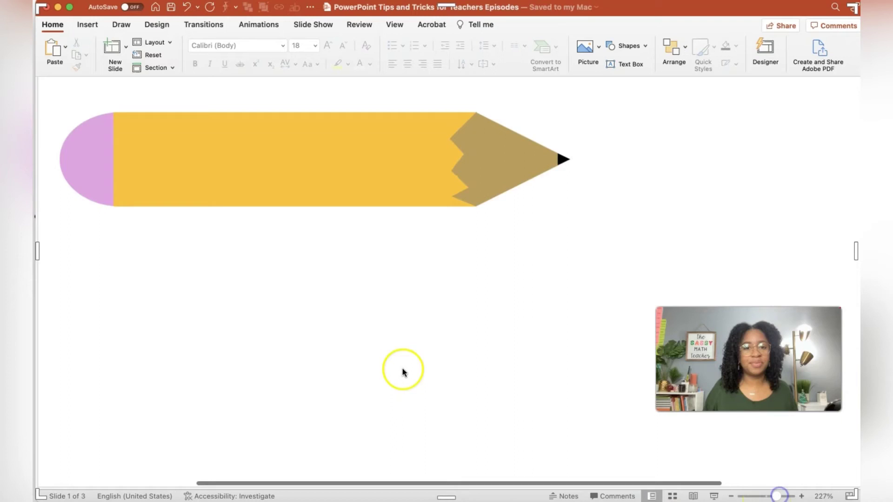
{"action": "scroll", "coordinate": [409, 373], "scroll_direction": "up", "scroll_amount": 2}
{"action": "scroll", "coordinate": [409, 373], "scroll_direction": "left", "scroll_amount": 4}
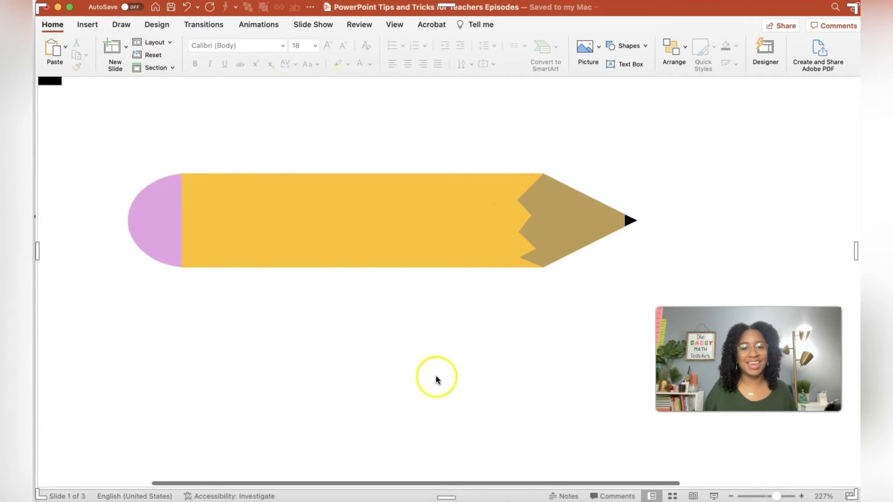
Draw a black 2¼ pt line along the top of the pencil body.
{"action": "left_click", "coordinate": [640, 44]}
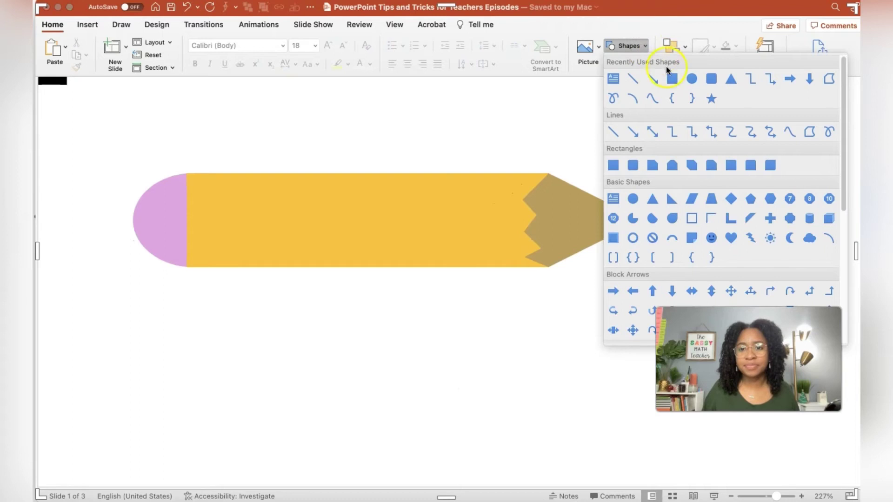
{"action": "left_click", "coordinate": [613, 132]}
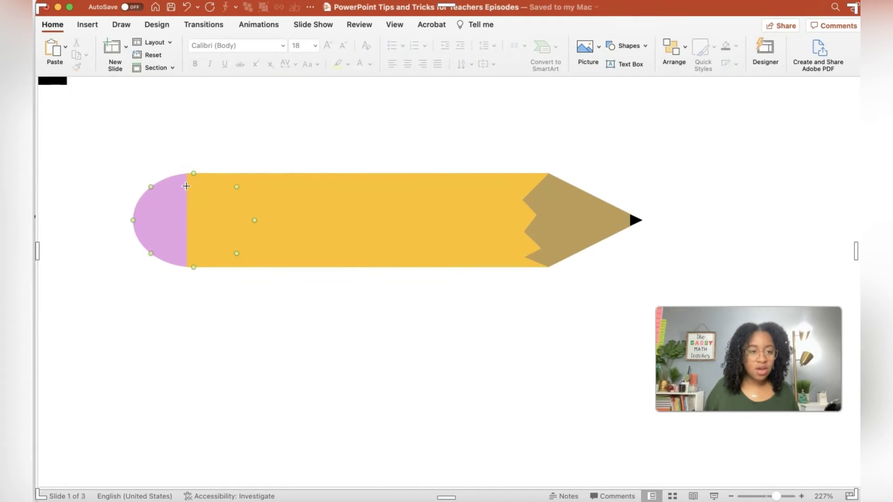
{"action": "mouse_move", "coordinate": [199, 187]}
{"action": "left_mouse_down"}
{"action": "mouse_move", "coordinate": [558, 189]}
{"action": "mouse_move", "coordinate": [538, 191]}
{"action": "left_mouse_up"}
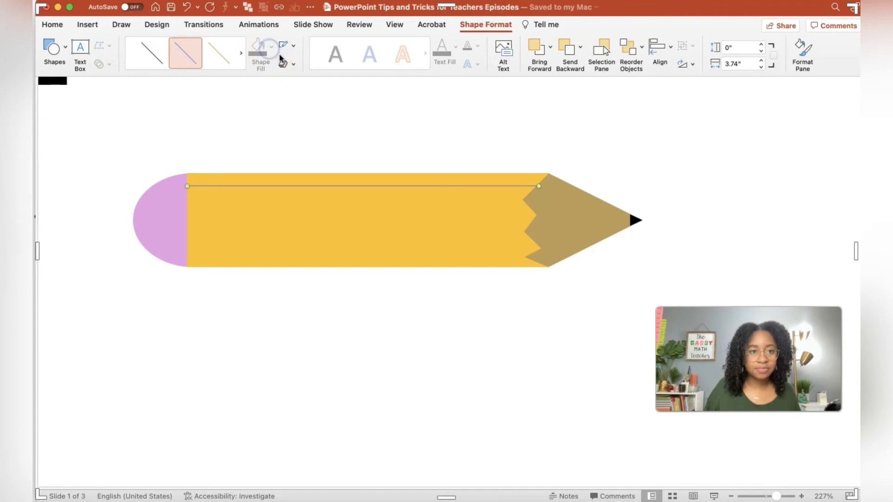
{"action": "left_click", "coordinate": [293, 45]}
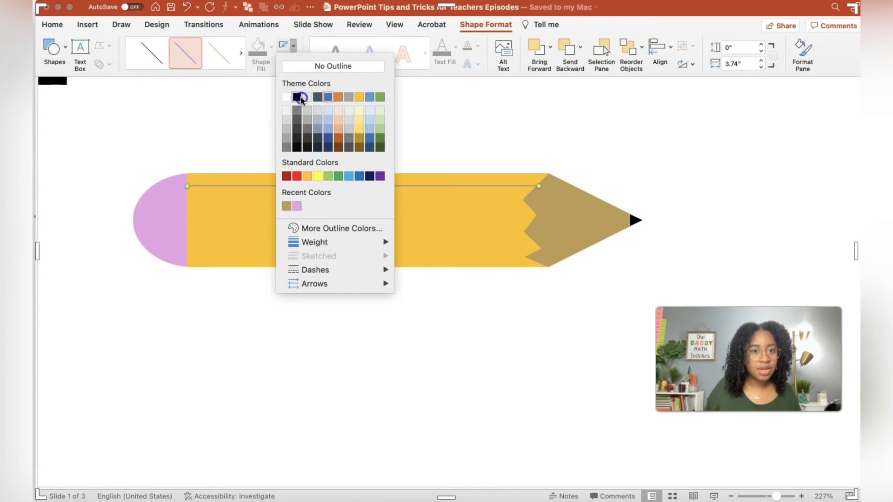
{"action": "left_click", "coordinate": [301, 98]}
{"action": "left_click", "coordinate": [293, 47]}
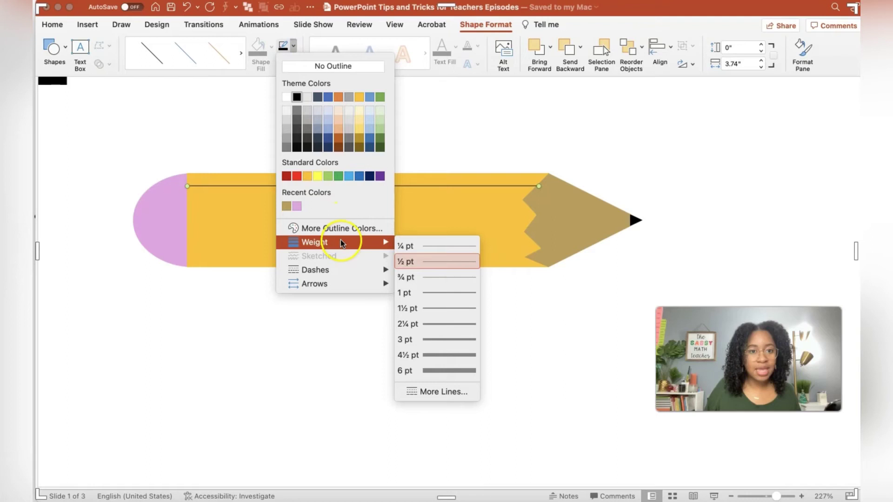
{"action": "left_click", "coordinate": [444, 324]}
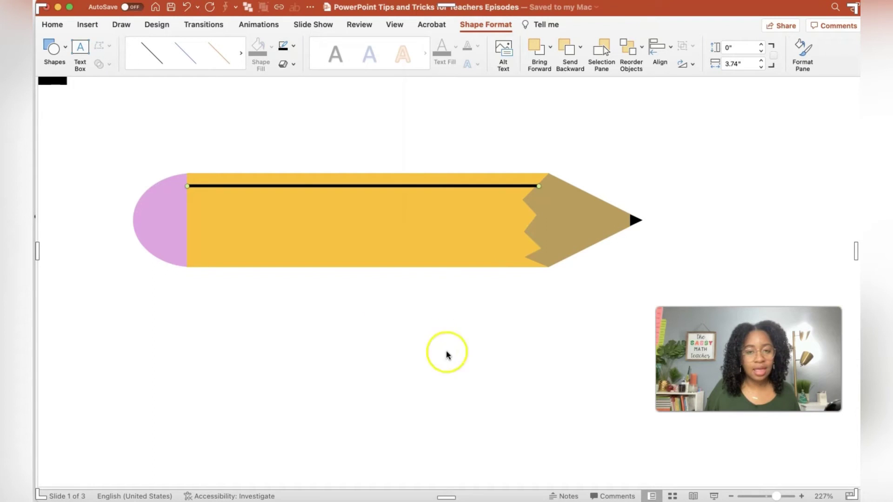
Fit the line's right end against the wooden tip.
{"action": "left_click", "coordinate": [460, 371]}
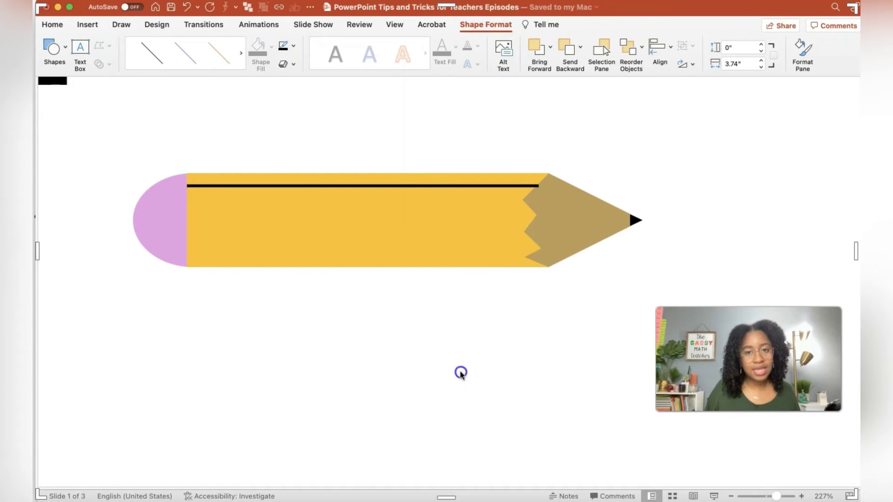
{"action": "left_click", "coordinate": [236, 184]}
{"action": "left_click_drag", "start_coordinate": [539, 186], "coordinate": [540, 186]}
{"action": "left_click", "coordinate": [572, 361]}
{"action": "left_click", "coordinate": [482, 187]}
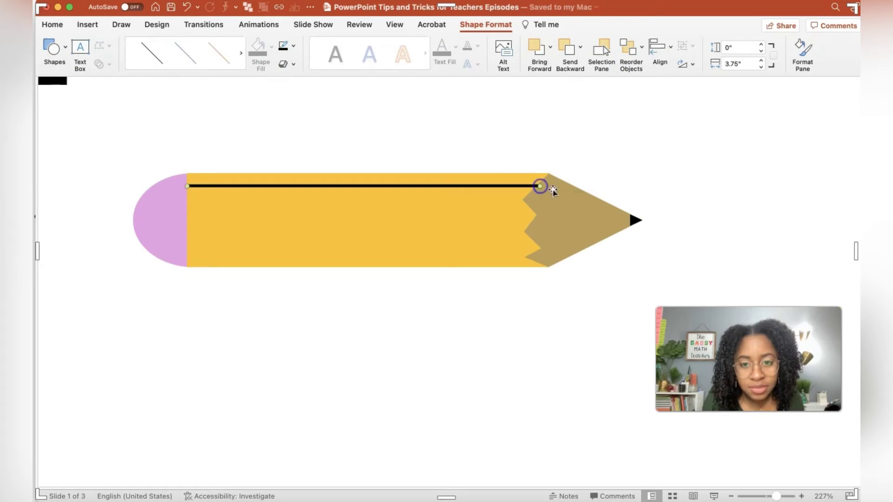
Copy the black line lower down the body and repeat the copy for more stripes.
{"action": "left_click", "coordinate": [570, 311]}
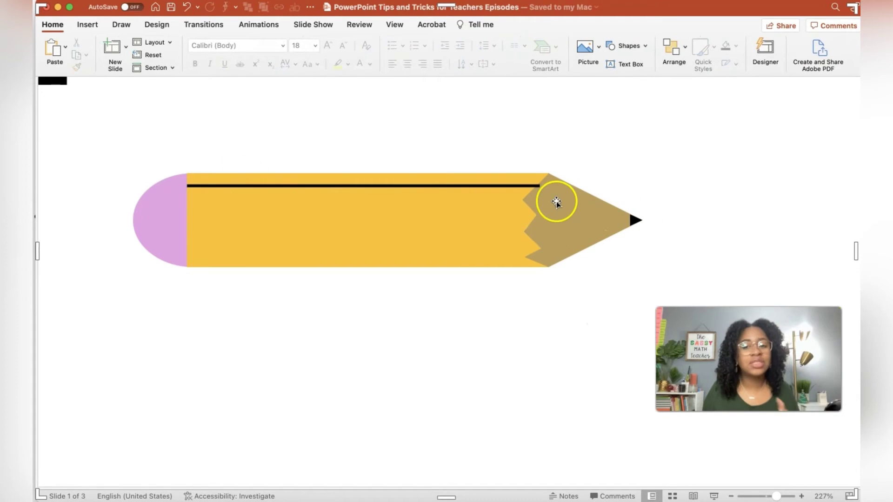
{"action": "left_click", "coordinate": [507, 188]}
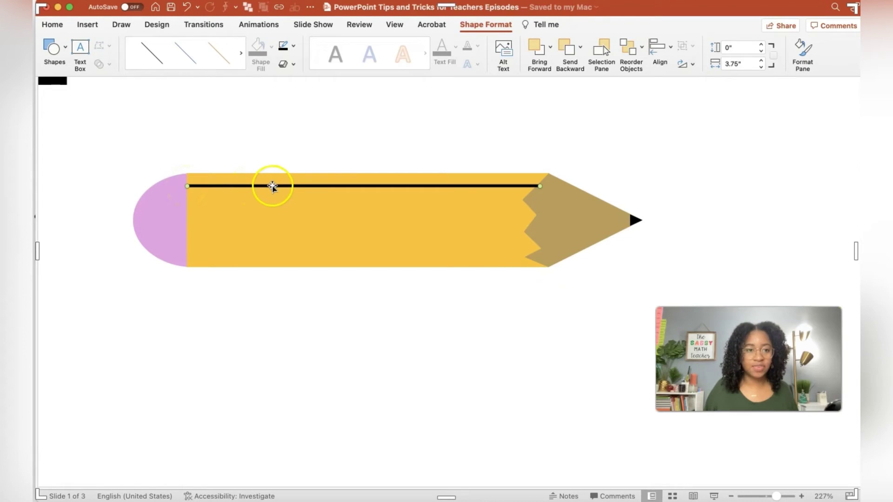
{"action": "left_click_drag", "start_coordinate": [277, 187], "coordinate": [270, 208]}
{"action": "right_click", "coordinate": [270, 208]}
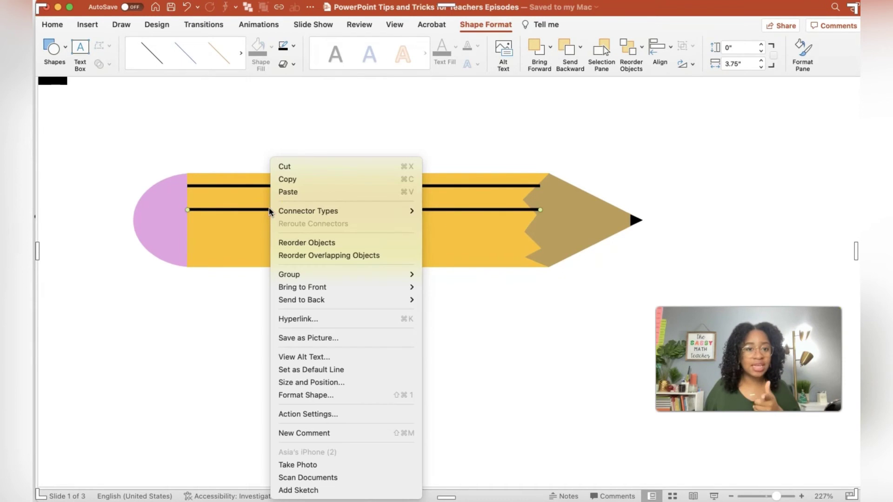
{"action": "left_click", "coordinate": [264, 208]}
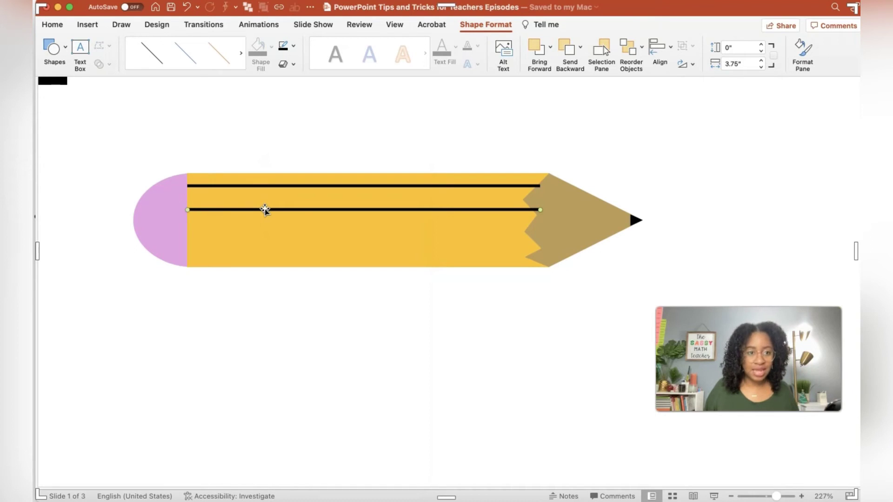
{"action": "key", "text": "super+d"}
{"action": "key", "text": "super+d"}
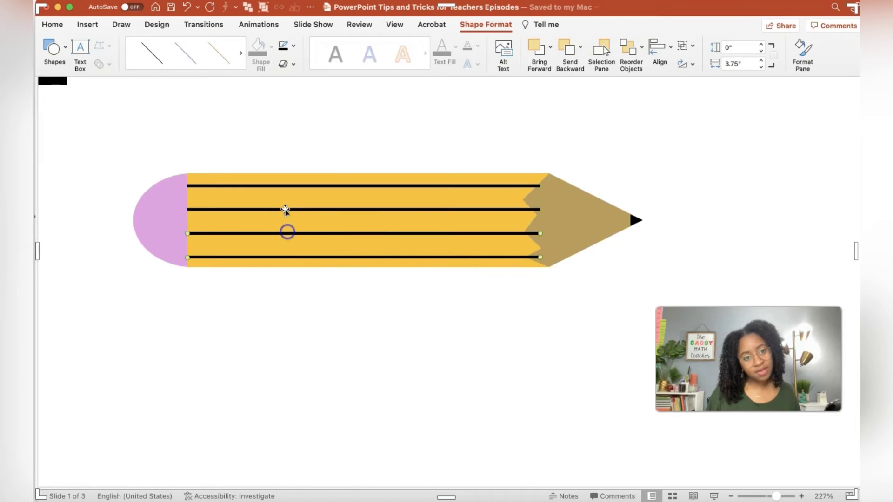
Select all four lines and nudge them up together for even spacing.
{"action": "left_click", "coordinate": [288, 185], "text": "shift"}
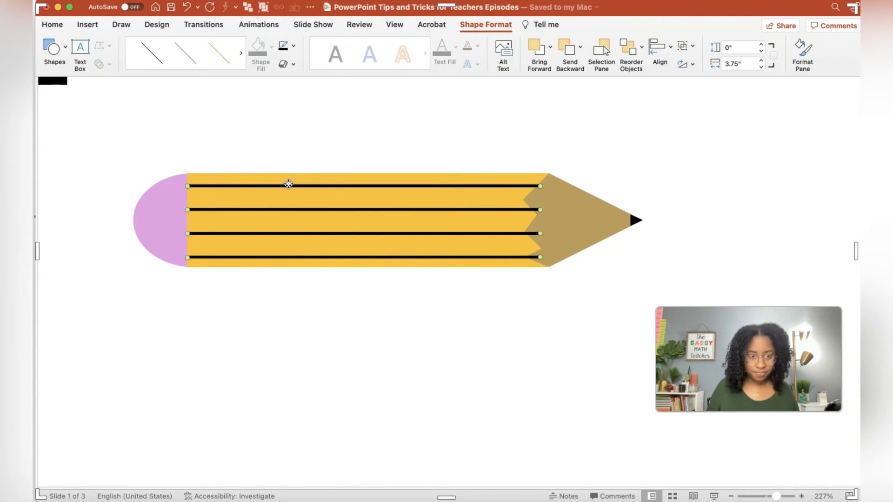
{"action": "key", "text": "Up"}
{"action": "key", "text": "Up"}
{"action": "key", "text": "Up"}
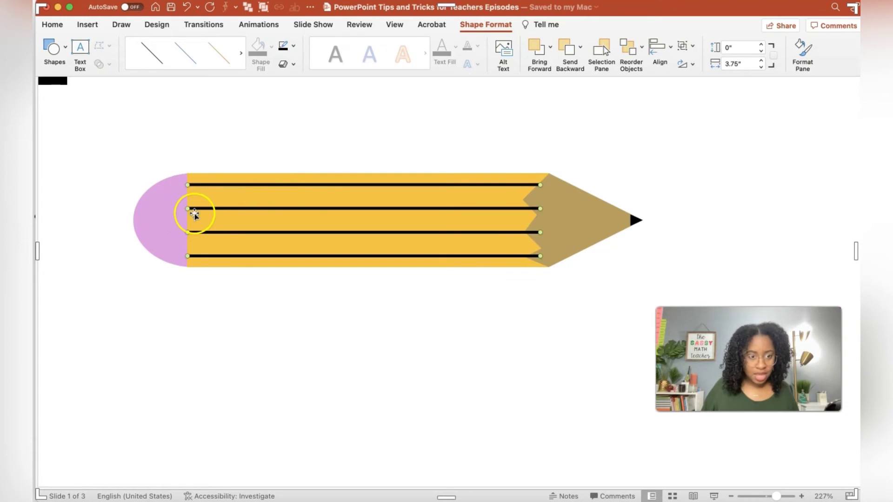
{"action": "left_click_drag", "start_coordinate": [188, 211], "coordinate": [207, 207]}
{"action": "key", "text": "Escape"}
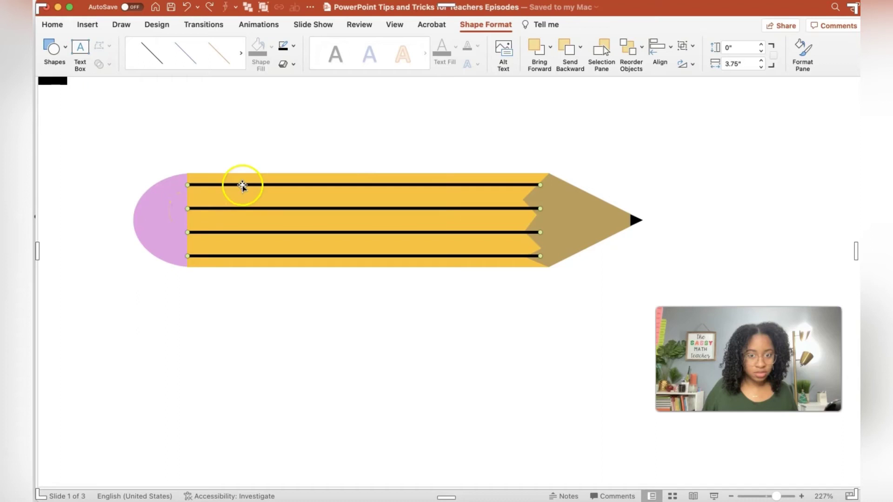
{"action": "left_click", "coordinate": [256, 334]}
Shorten all four black stripes from their left ends so they start right of the eraser.
{"action": "left_click_drag", "start_coordinate": [335, 339], "coordinate": [205, 101]}
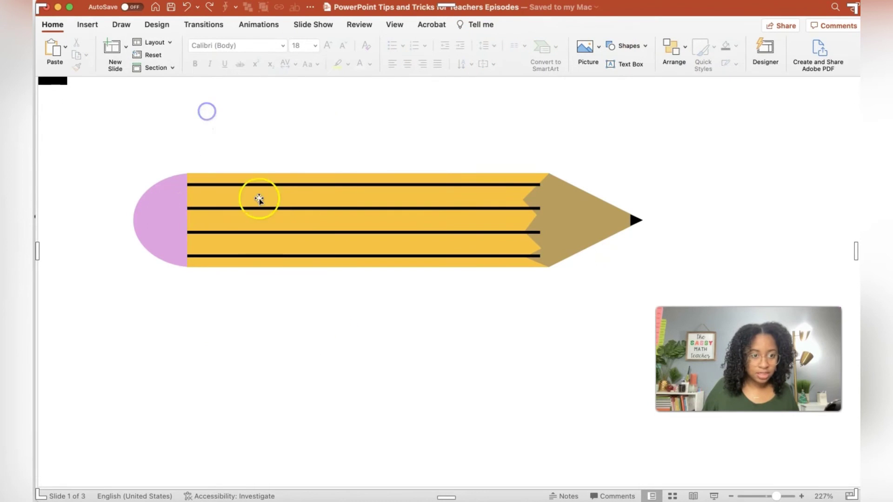
{"action": "left_click", "coordinate": [264, 203]}
{"action": "left_click", "coordinate": [286, 183]}
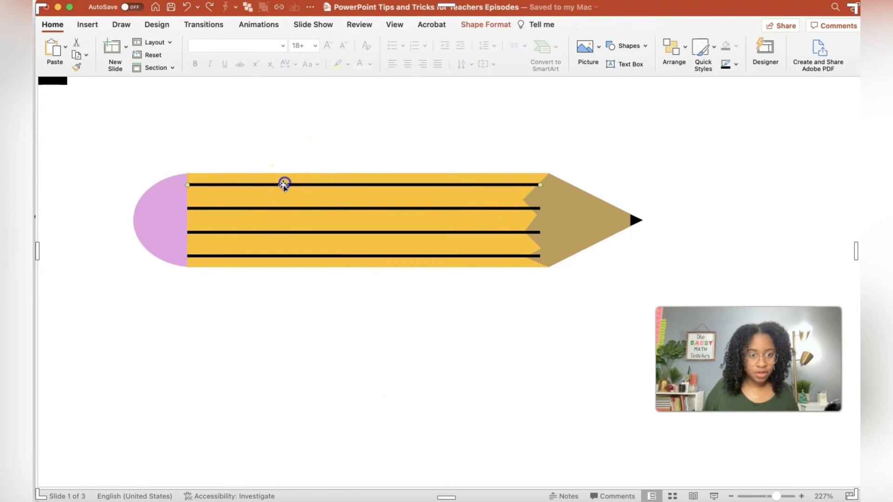
{"action": "left_click", "coordinate": [251, 208], "text": "shift"}
{"action": "left_click", "coordinate": [229, 231], "text": "shift"}
{"action": "left_click", "coordinate": [210, 255], "text": "shift"}
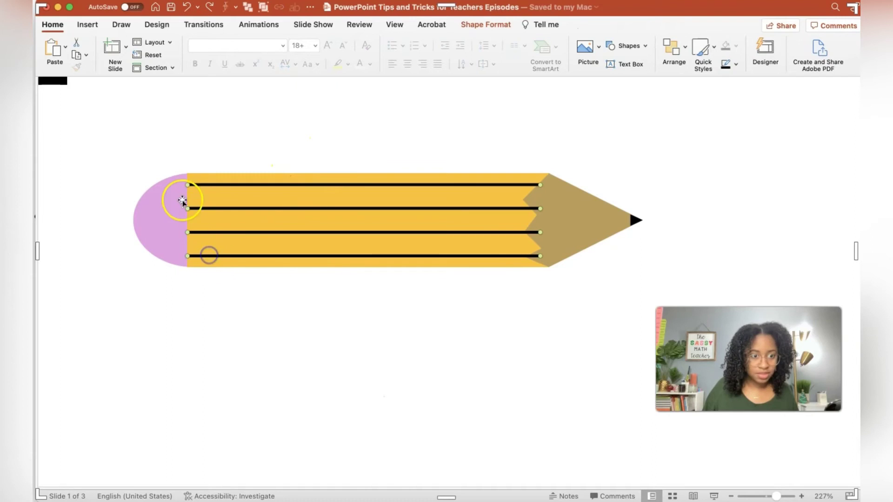
{"action": "left_click_drag", "start_coordinate": [187, 207], "coordinate": [214, 256]}
Pull the top stripe's left end in to match the others, then zoom to 400%.
{"action": "left_click", "coordinate": [265, 305]}
{"action": "left_click", "coordinate": [214, 231]}
{"action": "left_click", "coordinate": [245, 299]}
{"action": "left_click", "coordinate": [199, 257]}
{"action": "left_click", "coordinate": [238, 300]}
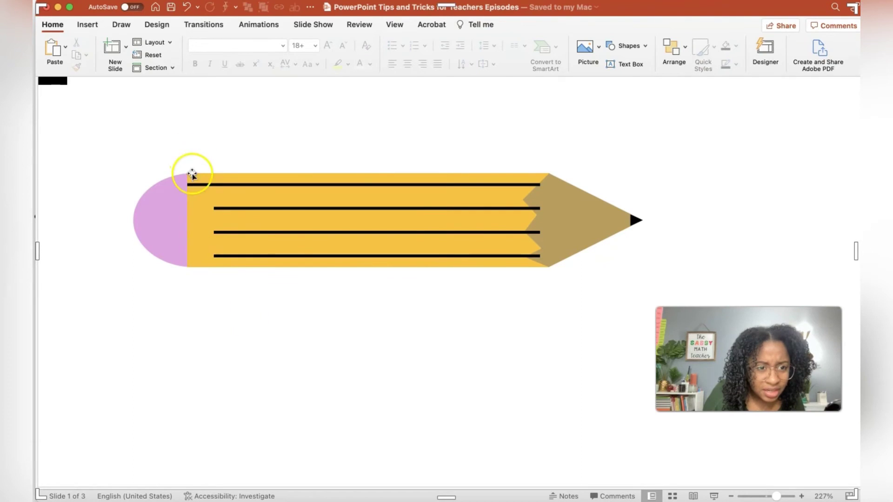
{"action": "left_click", "coordinate": [192, 183]}
{"action": "left_click_drag", "start_coordinate": [192, 184], "coordinate": [214, 186]}
{"action": "left_click", "coordinate": [250, 347]}
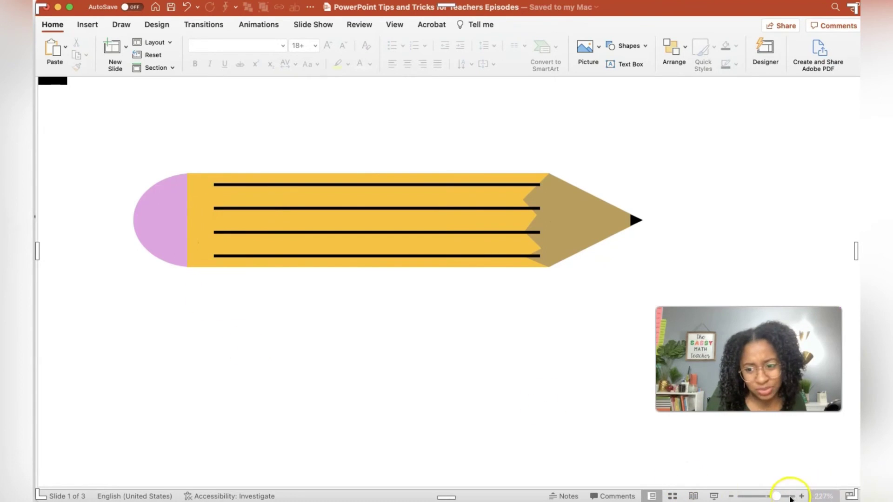
{"action": "left_click_drag", "start_coordinate": [775, 496], "coordinate": [791, 496]}
{"action": "scroll", "coordinate": [372, 367], "scroll_direction": "left", "scroll_amount": 3}
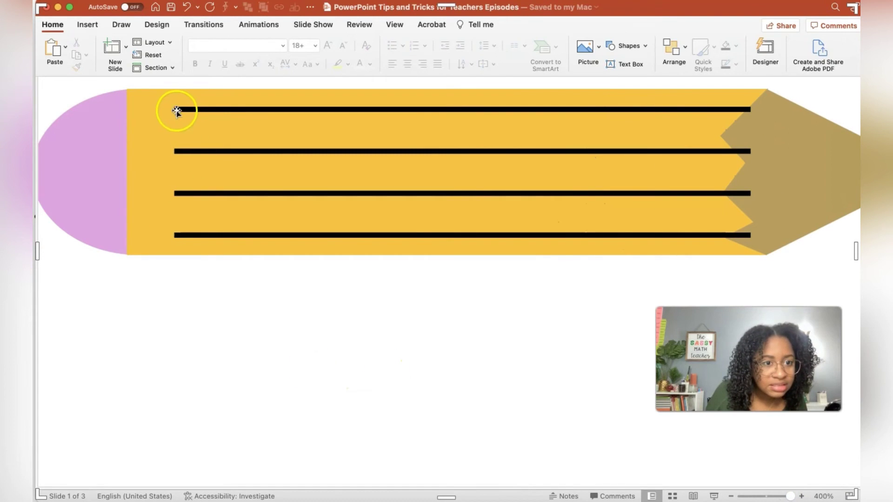
{"action": "left_click", "coordinate": [192, 110]}
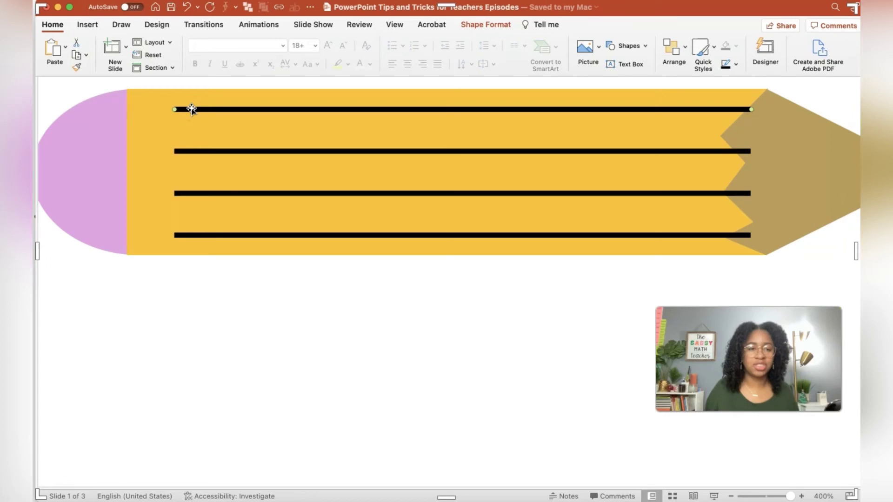
Duplicate the top stripe and turn the copy into a vertical line, discarding a failed first attempt.
{"action": "key", "text": "super+d"}
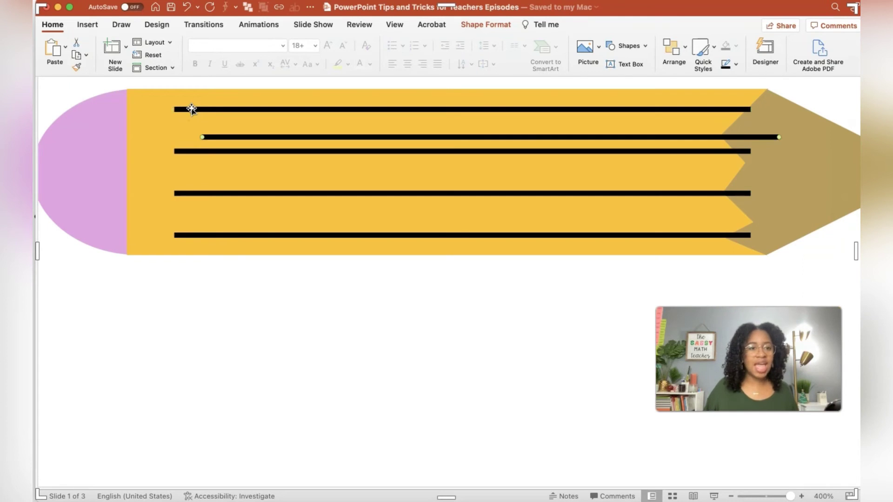
{"action": "left_click_drag", "start_coordinate": [781, 137], "coordinate": [203, 280]}
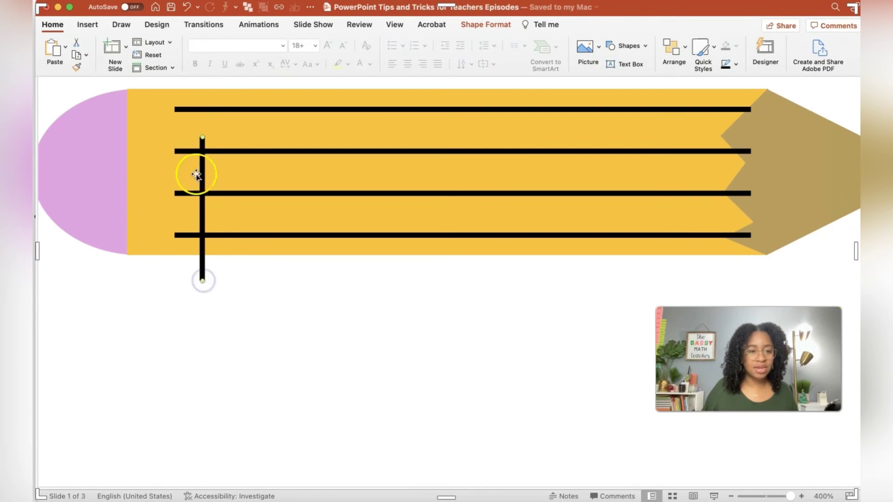
{"action": "key", "text": "Delete"}
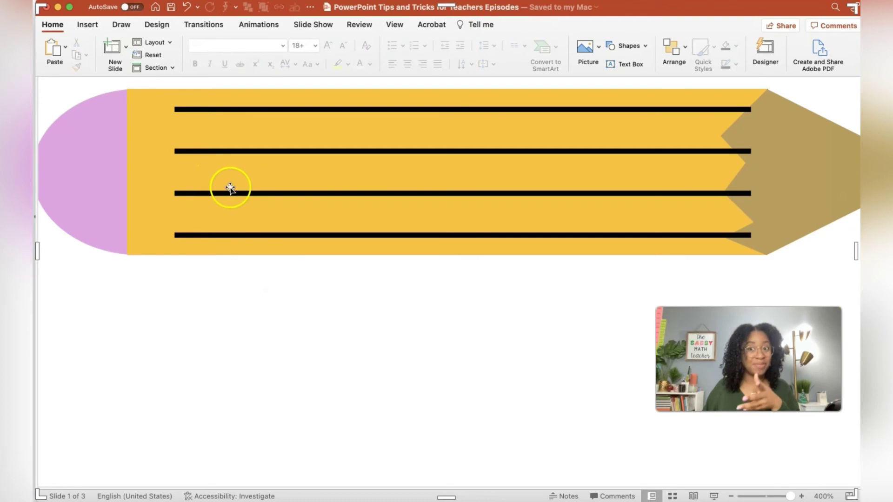
{"action": "left_click", "coordinate": [208, 109]}
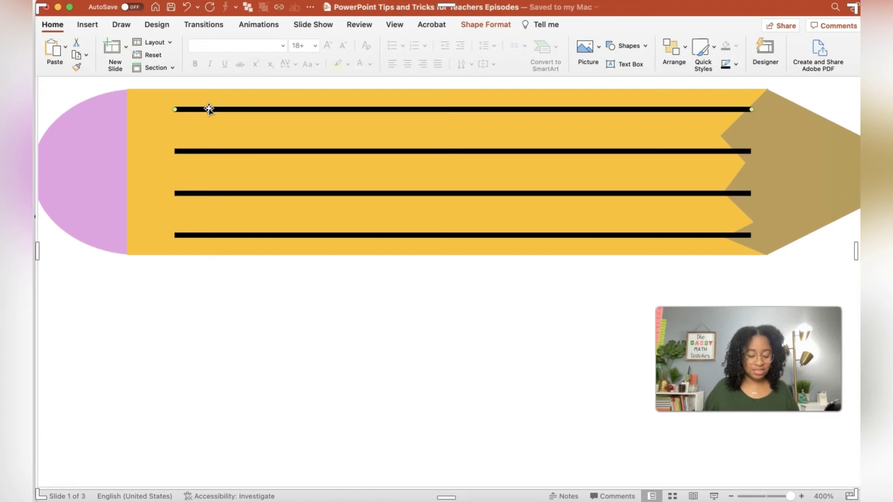
{"action": "key", "text": "super+d"}
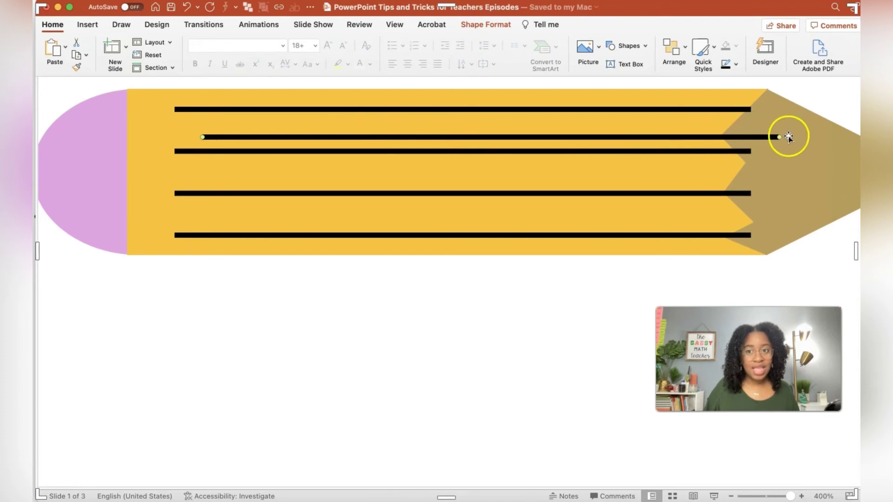
{"action": "mouse_move", "coordinate": [774, 136]}
{"action": "left_mouse_down"}
{"action": "mouse_move", "coordinate": [688, 291]}
{"action": "mouse_move", "coordinate": [695, 279]}
{"action": "mouse_move", "coordinate": [568, 417]}
{"action": "mouse_move", "coordinate": [56, 459]}
{"action": "mouse_move", "coordinate": [126, 357]}
{"action": "left_mouse_up"}
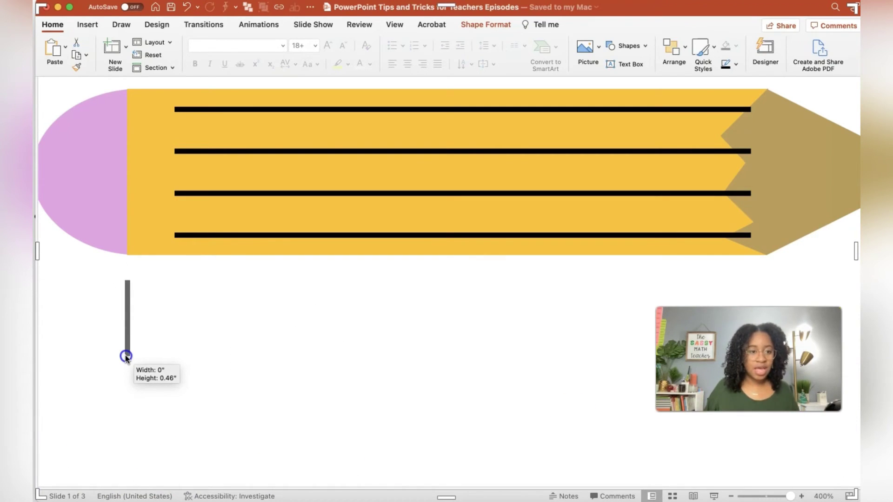
{"action": "left_click_drag", "start_coordinate": [126, 356], "coordinate": [128, 355]}
Place the vertical line across the pencil beside the eraser, fit it to the pencil's height, and duplicate it.
{"action": "scroll", "coordinate": [148, 331], "scroll_direction": "right", "scroll_amount": 2}
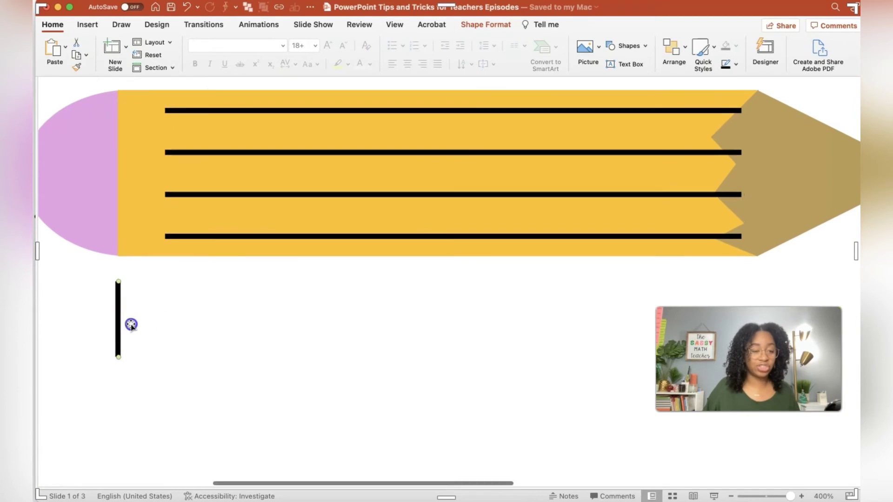
{"action": "mouse_move", "coordinate": [130, 323]}
{"action": "left_mouse_down"}
{"action": "mouse_move", "coordinate": [176, 162]}
{"action": "mouse_move", "coordinate": [173, 178]}
{"action": "left_mouse_up"}
{"action": "mouse_move", "coordinate": [119, 319]}
{"action": "left_mouse_down"}
{"action": "mouse_move", "coordinate": [172, 158]}
{"action": "mouse_move", "coordinate": [170, 135]}
{"action": "mouse_move", "coordinate": [158, 251]}
{"action": "left_mouse_up"}
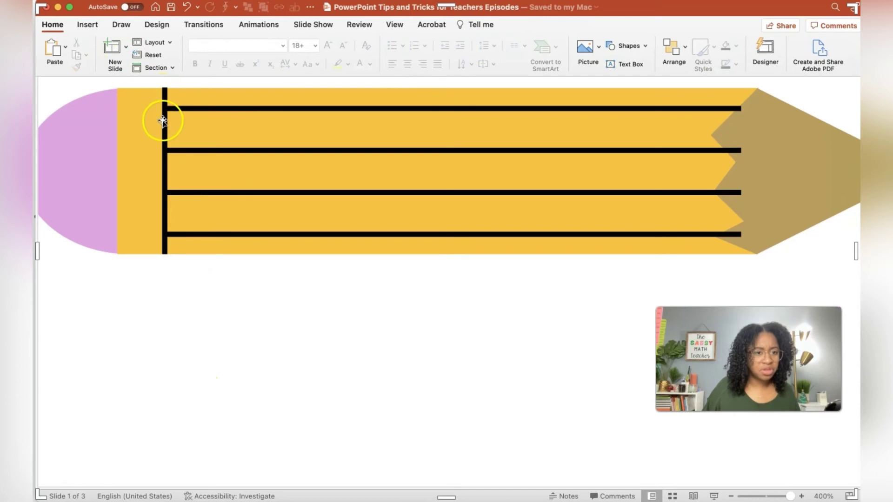
{"action": "left_click_drag", "start_coordinate": [166, 90], "coordinate": [166, 90]}
{"action": "left_click", "coordinate": [239, 390]}
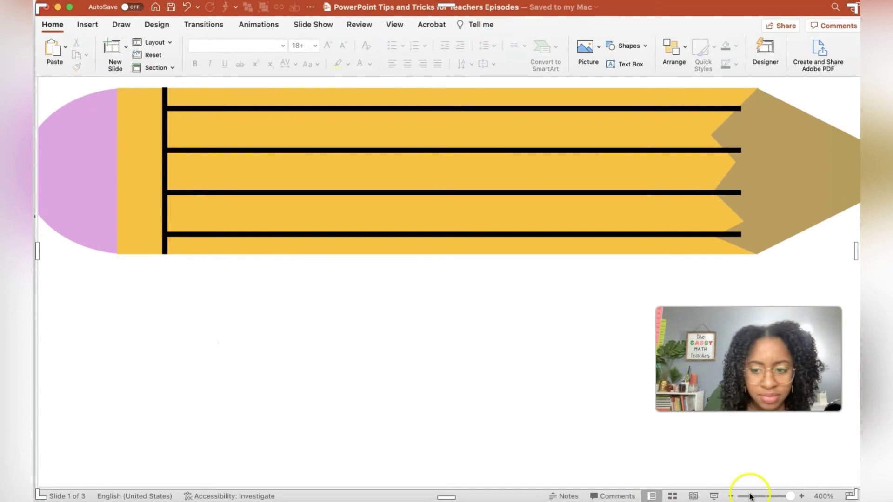
{"action": "scroll", "coordinate": [240, 305], "scroll_direction": "up", "scroll_amount": 2}
{"action": "left_click_drag", "start_coordinate": [165, 217], "coordinate": [163, 218]}
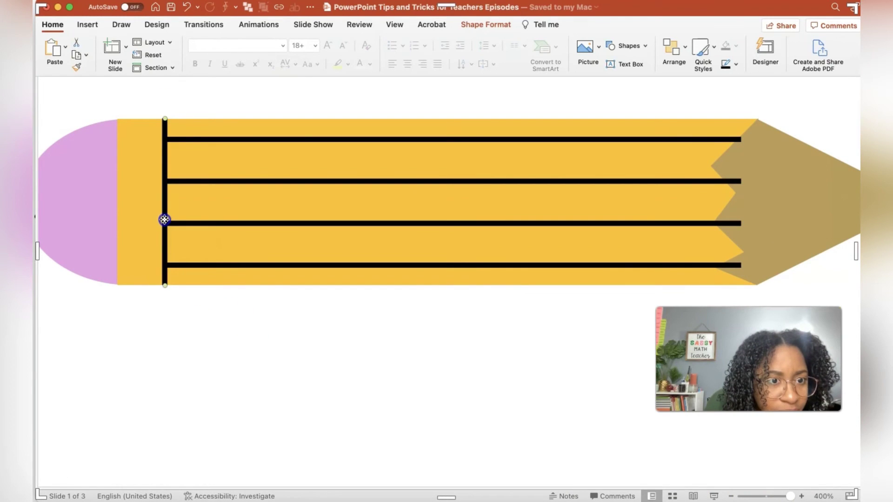
{"action": "left_click_drag", "start_coordinate": [164, 120], "coordinate": [164, 120]}
{"action": "left_click_drag", "start_coordinate": [170, 151], "coordinate": [122, 148]}
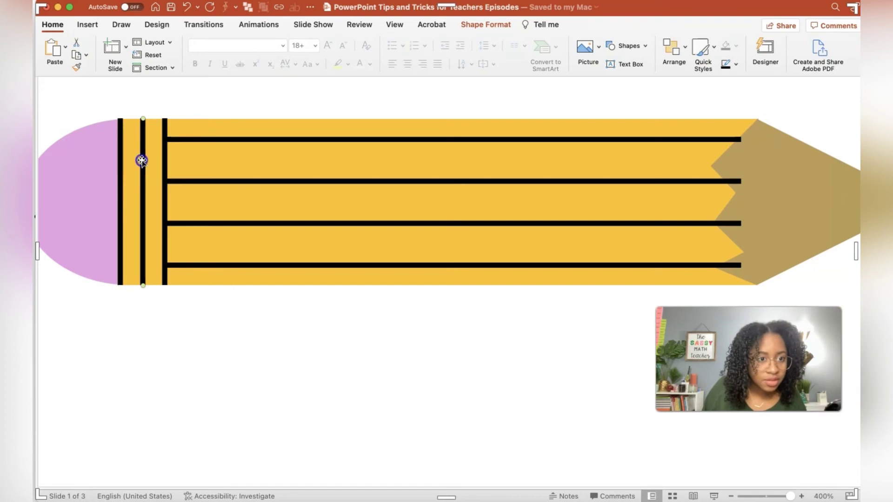
Check the vertical ferrule lines and zoom out to 150% to view the whole pencil.
{"action": "left_click", "coordinate": [165, 252]}
{"action": "left_click", "coordinate": [232, 420]}
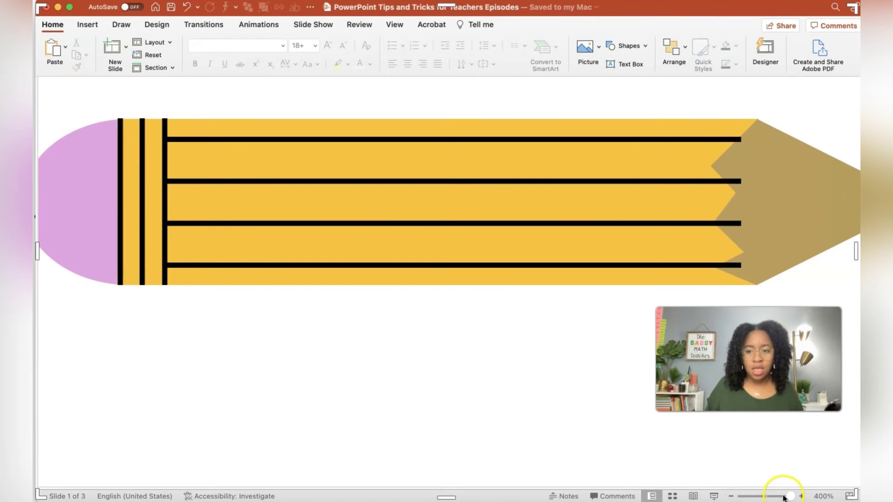
{"action": "left_click_drag", "start_coordinate": [784, 497], "coordinate": [770, 495]}
{"action": "left_click", "coordinate": [344, 424]}
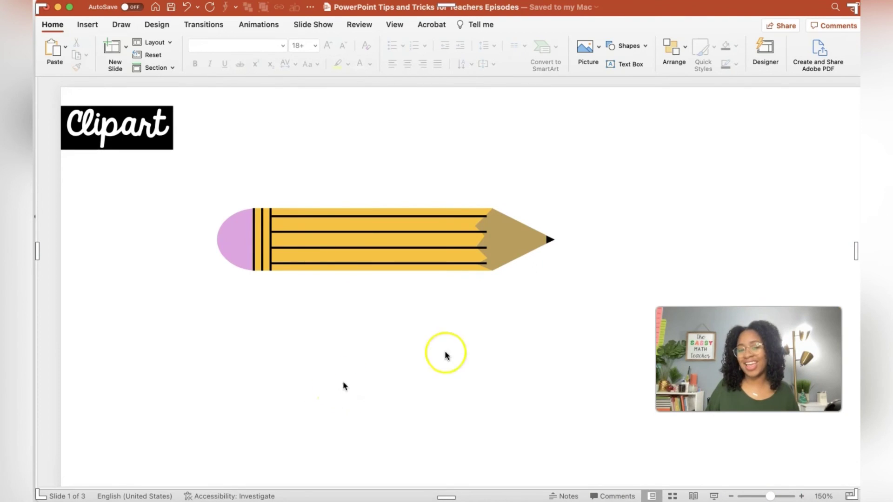
Ungroup the pencil into its separate shapes.
{"action": "left_click", "coordinate": [520, 240]}
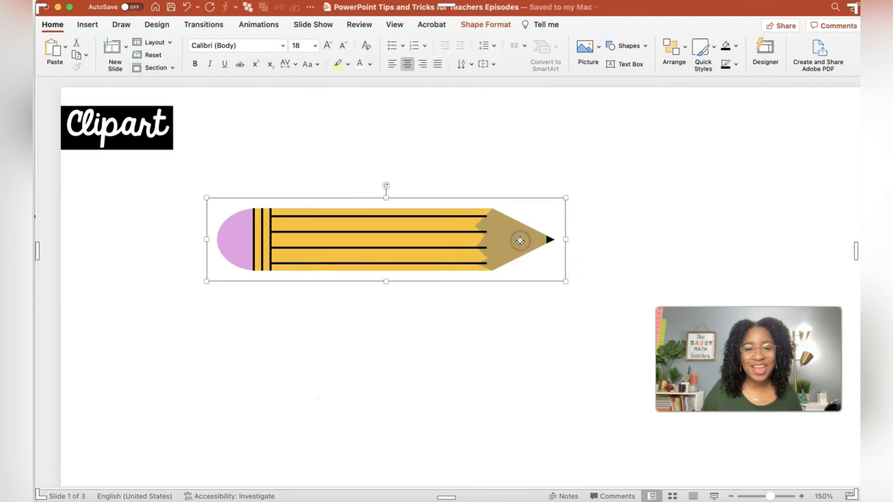
{"action": "right_click", "coordinate": [520, 240]}
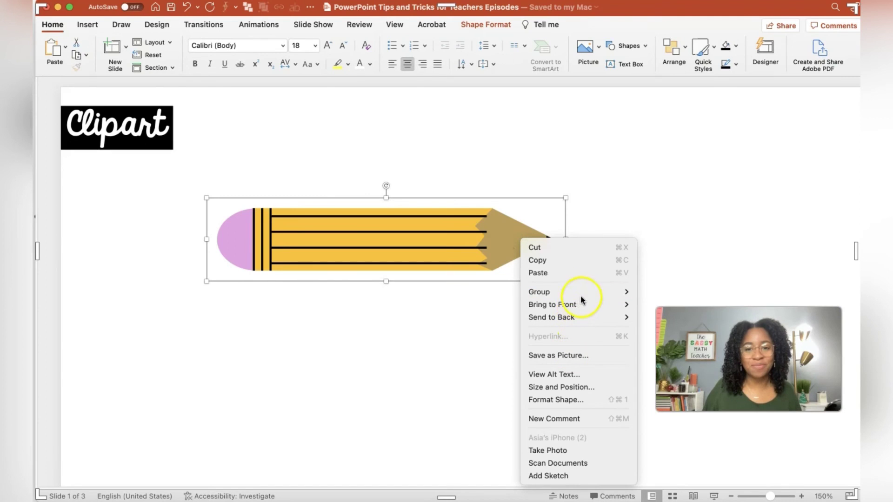
{"action": "mouse_move", "coordinate": [583, 295]}
{"action": "left_click", "coordinate": [649, 323]}
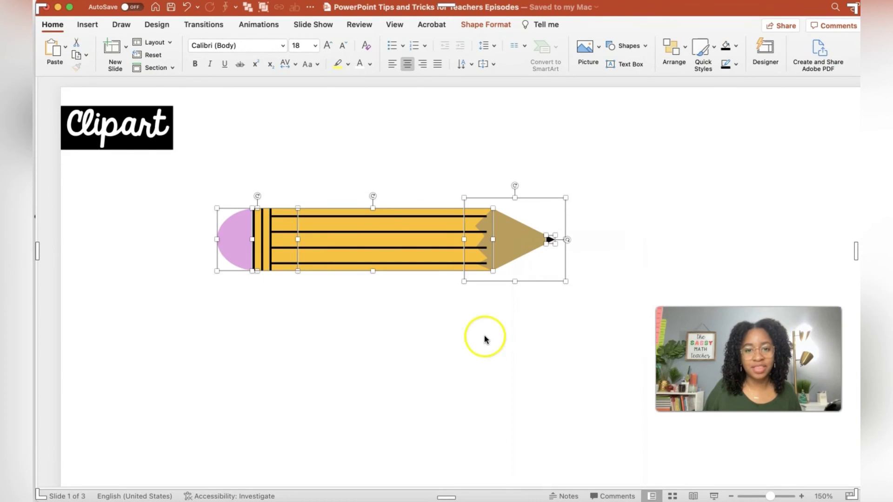
{"action": "left_click", "coordinate": [484, 337]}
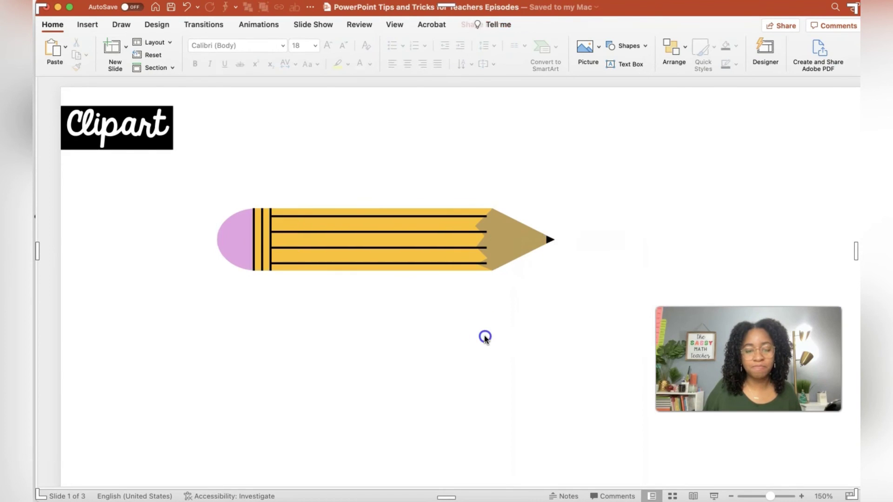
Select the wooden tip and black tip triangle and bring up the Arrange options.
{"action": "left_click", "coordinate": [483, 243]}
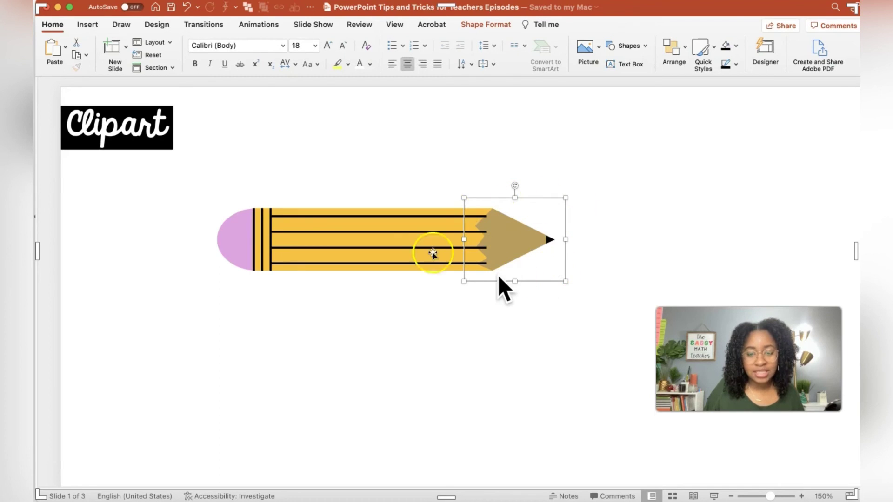
{"action": "left_click", "coordinate": [550, 239]}
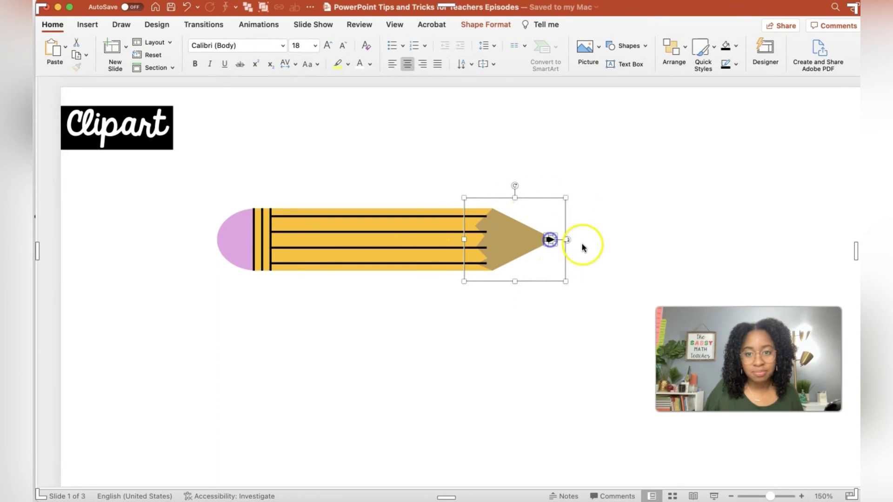
{"action": "right_click", "coordinate": [530, 234]}
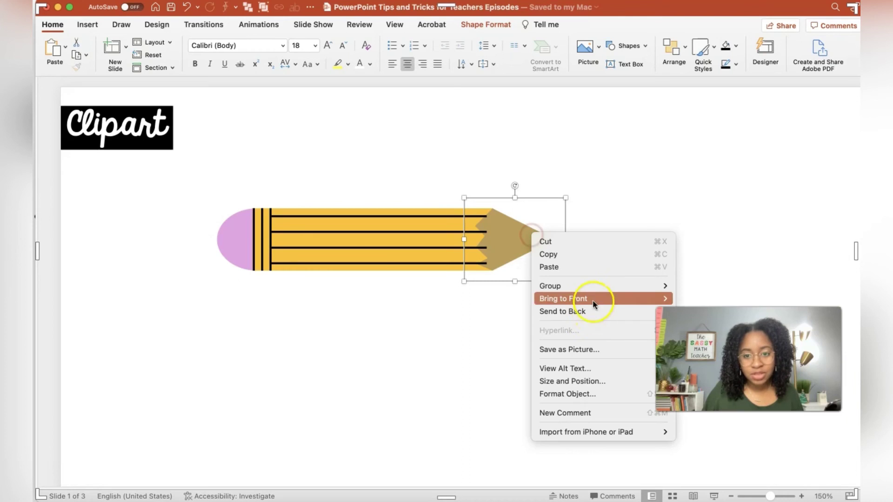
{"action": "mouse_move", "coordinate": [592, 286]}
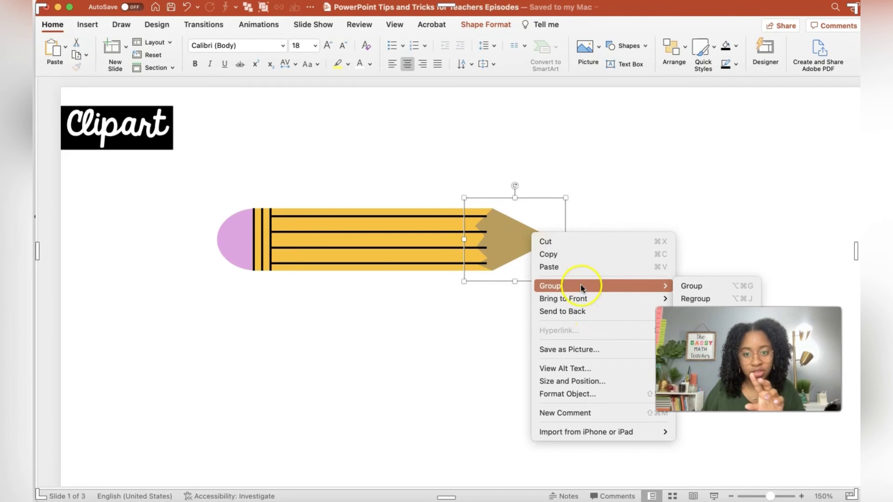
{"action": "left_click", "coordinate": [684, 51]}
{"action": "left_click", "coordinate": [684, 51]}
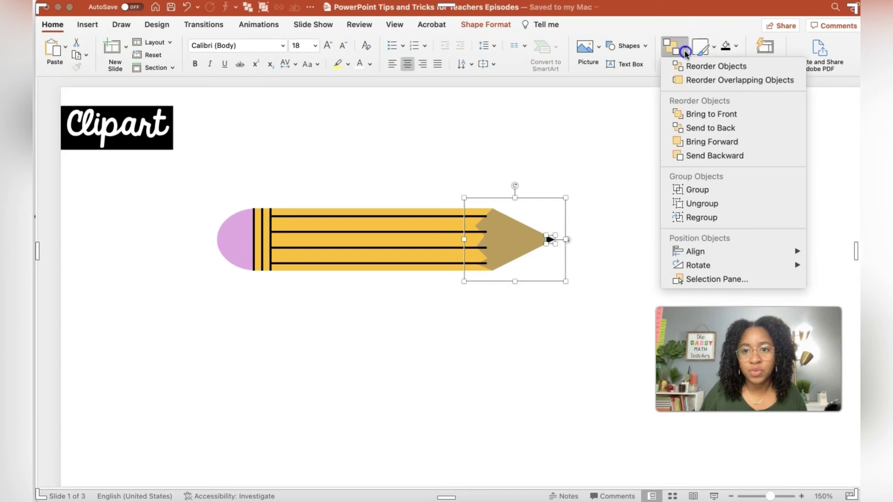
Show the Selection Pane and group the tip triangle with the other tip pieces.
{"action": "left_click", "coordinate": [723, 280]}
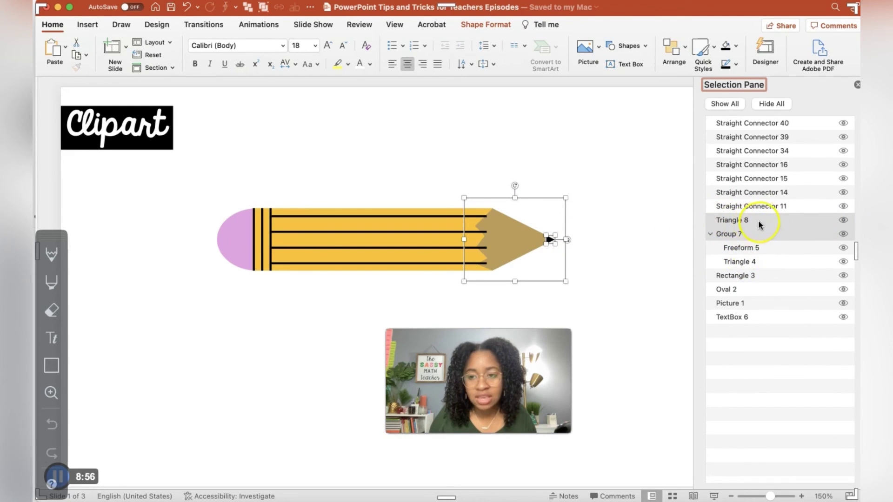
{"action": "right_click", "coordinate": [529, 248]}
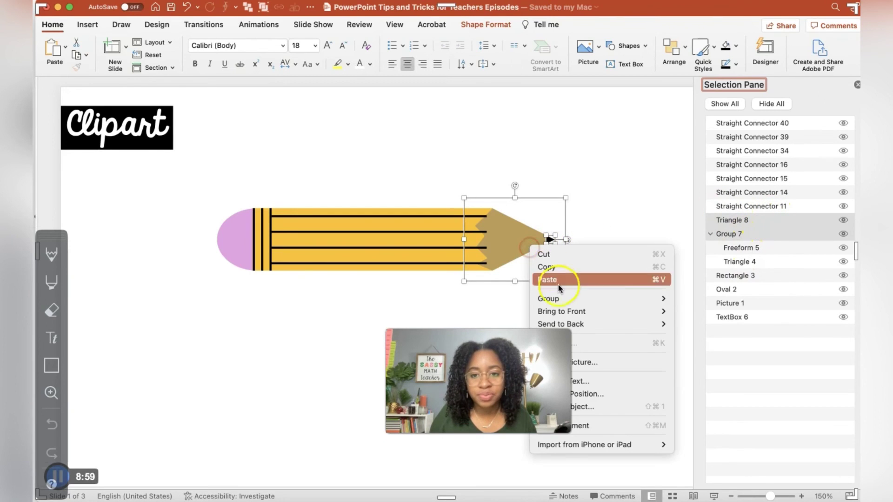
{"action": "mouse_move", "coordinate": [558, 298]}
{"action": "left_click", "coordinate": [690, 299]}
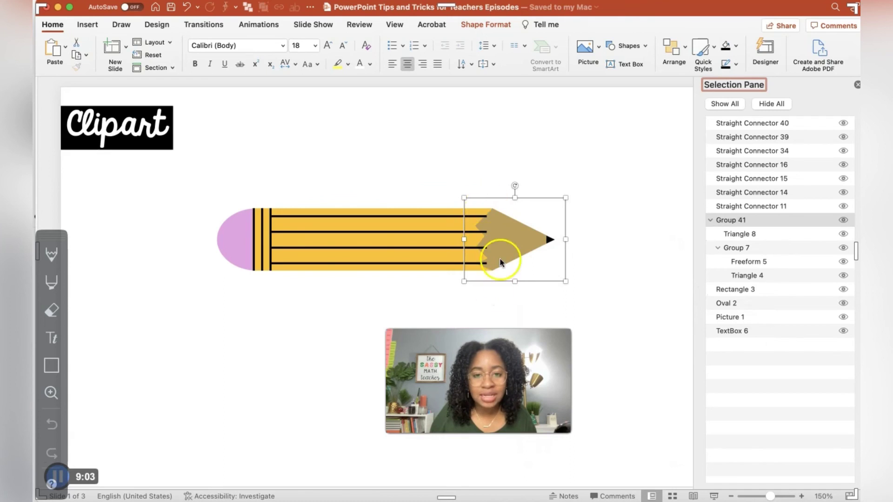
Bring the tip group to the front and close the Selection Pane.
{"action": "right_click", "coordinate": [520, 227]}
{"action": "mouse_move", "coordinate": [575, 288]}
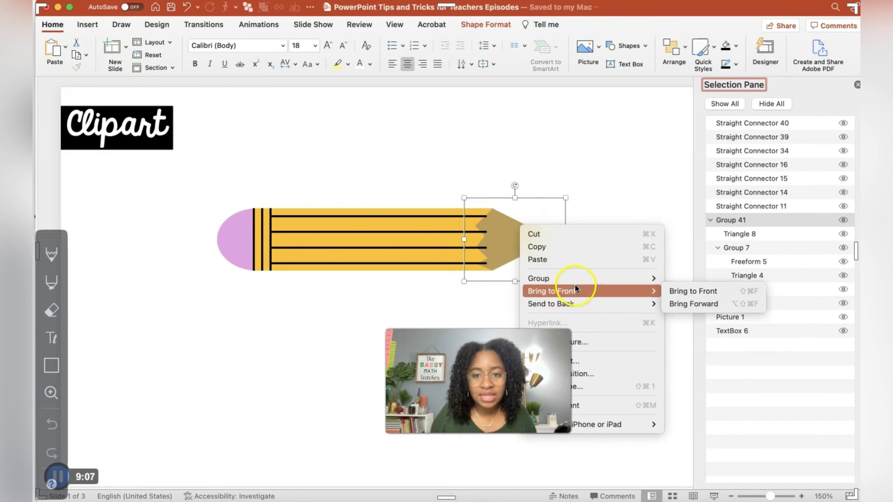
{"action": "left_click", "coordinate": [679, 291]}
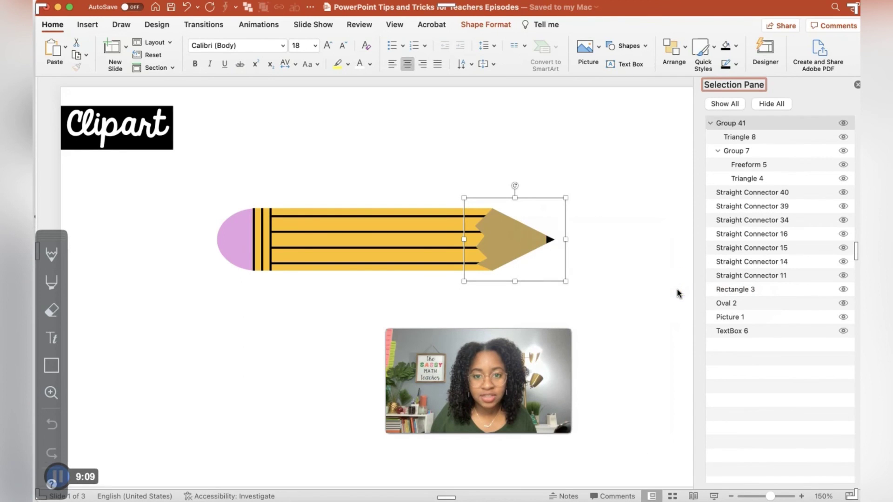
{"action": "left_click", "coordinate": [856, 87]}
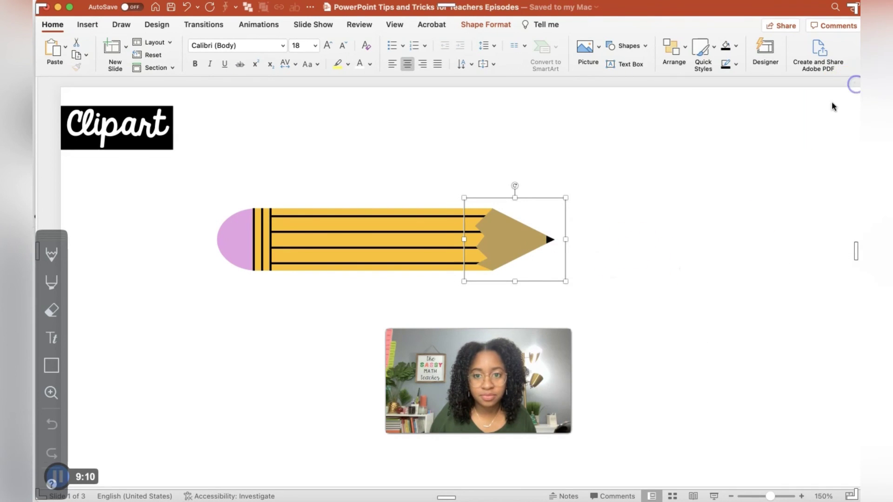
Box-select every pencil shape and group them into one object.
{"action": "left_click", "coordinate": [763, 295]}
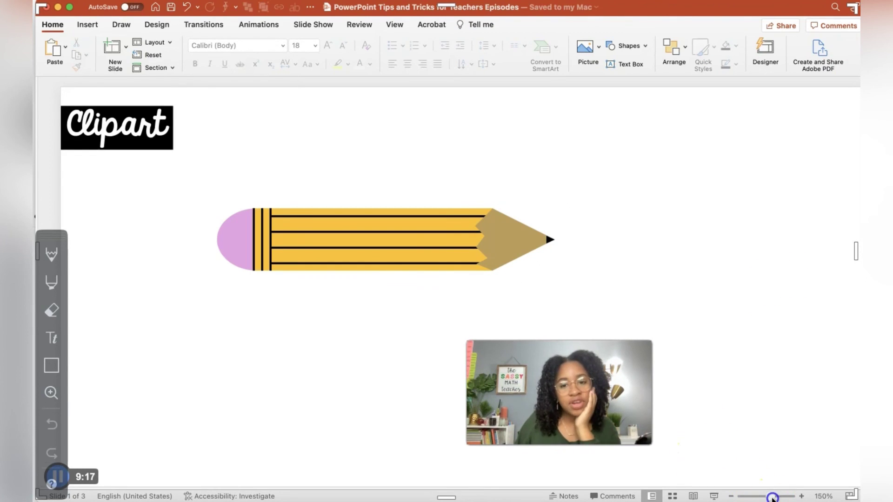
{"action": "mouse_move", "coordinate": [772, 498]}
{"action": "left_mouse_down"}
{"action": "mouse_move", "coordinate": [784, 496]}
{"action": "mouse_move", "coordinate": [774, 497]}
{"action": "left_mouse_up"}
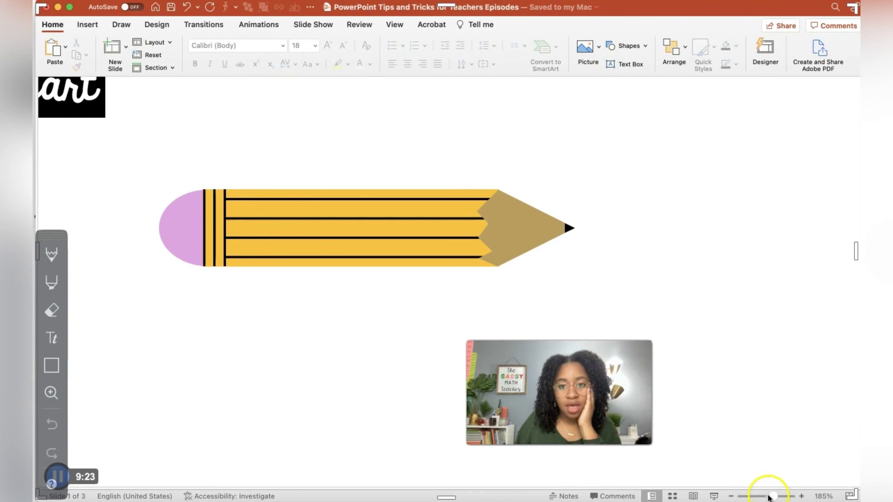
{"action": "left_click_drag", "start_coordinate": [770, 497], "coordinate": [767, 497]}
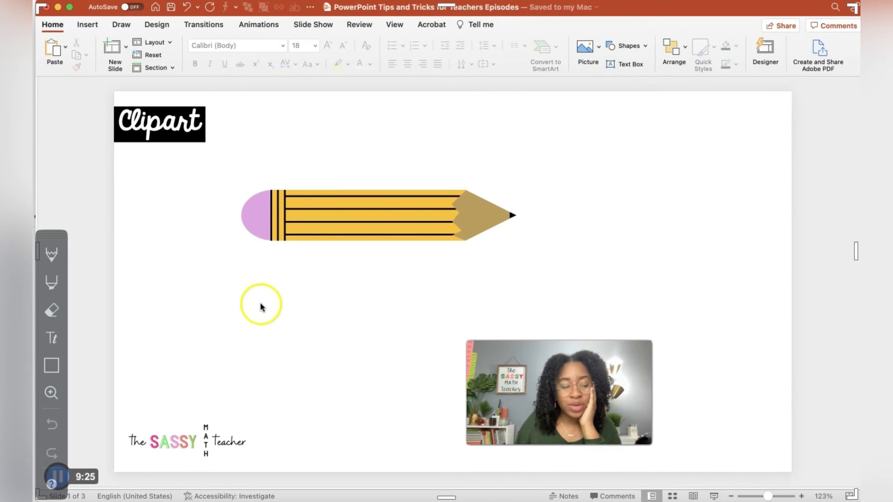
{"action": "mouse_move", "coordinate": [211, 167]}
{"action": "left_mouse_down"}
{"action": "mouse_move", "coordinate": [514, 279]}
{"action": "mouse_move", "coordinate": [552, 280]}
{"action": "left_mouse_up"}
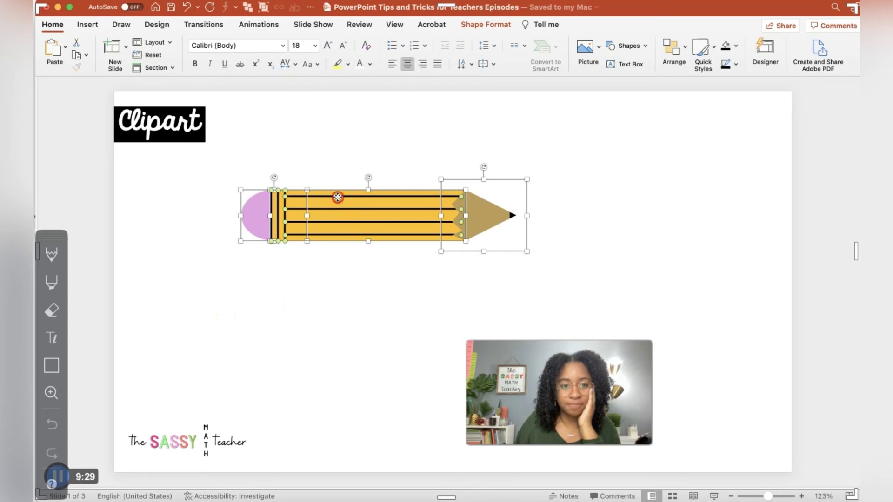
{"action": "right_click", "coordinate": [337, 197]}
{"action": "mouse_move", "coordinate": [386, 251]}
{"action": "left_click", "coordinate": [486, 251]}
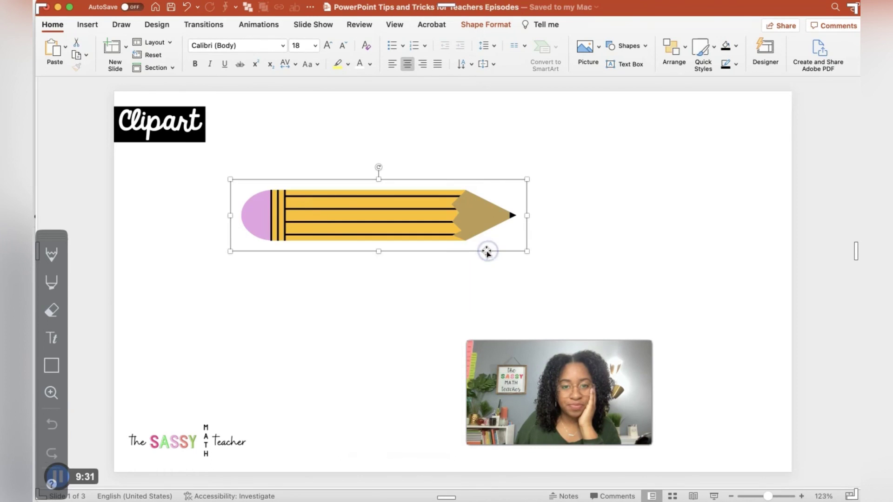
Try Save as Picture on the grouped pencil, cancel it, and reselect the whole pencil.
{"action": "right_click", "coordinate": [491, 222]}
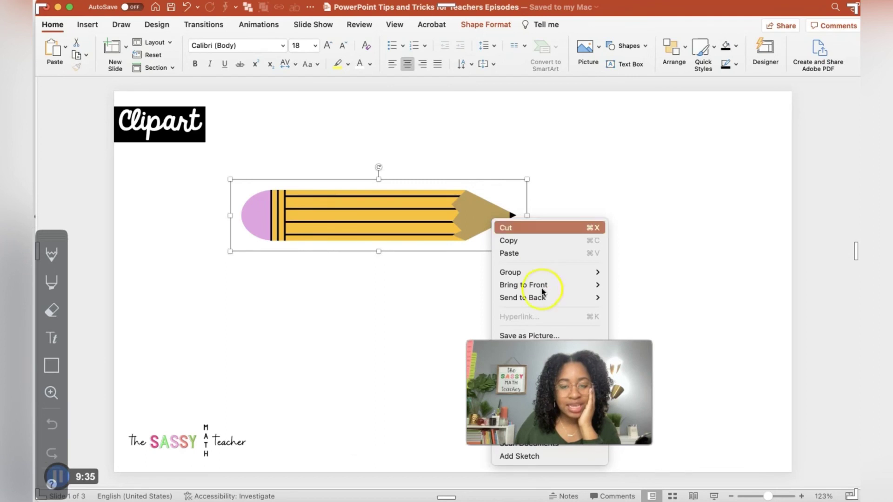
{"action": "left_click", "coordinate": [522, 334]}
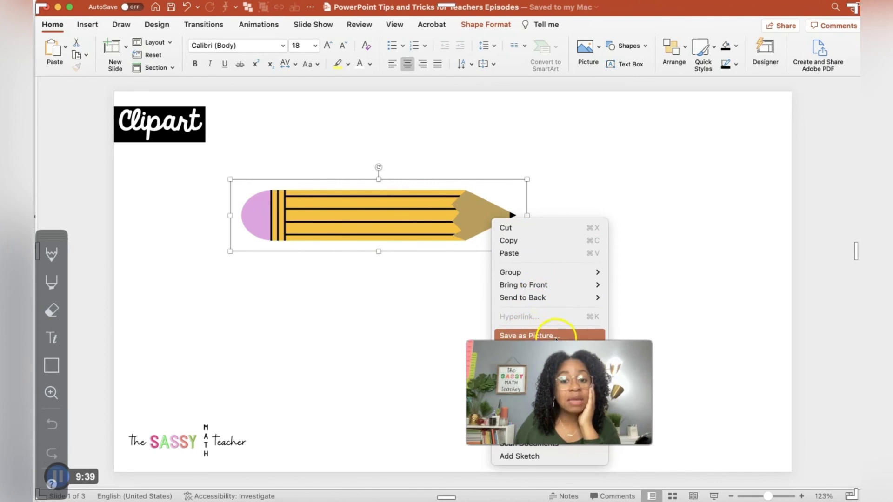
{"action": "left_click", "coordinate": [747, 358]}
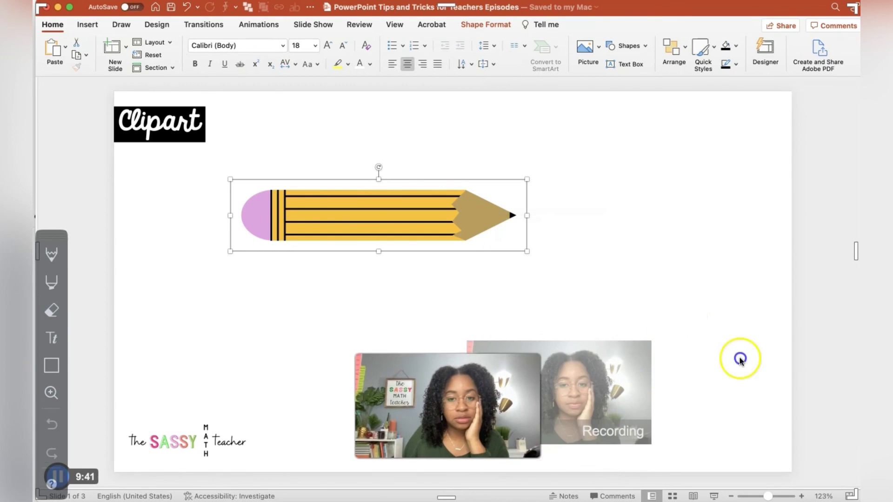
{"action": "left_click_drag", "start_coordinate": [564, 387], "coordinate": [530, 385]}
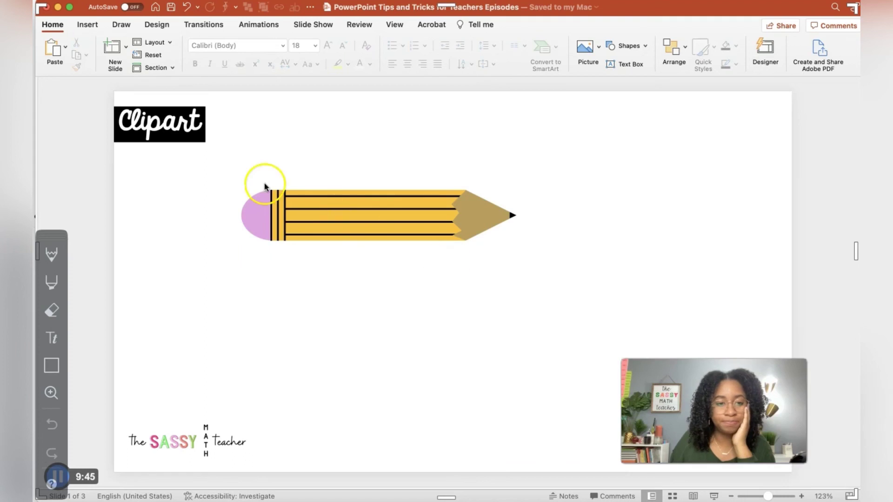
{"action": "left_click_drag", "start_coordinate": [209, 169], "coordinate": [626, 285]}
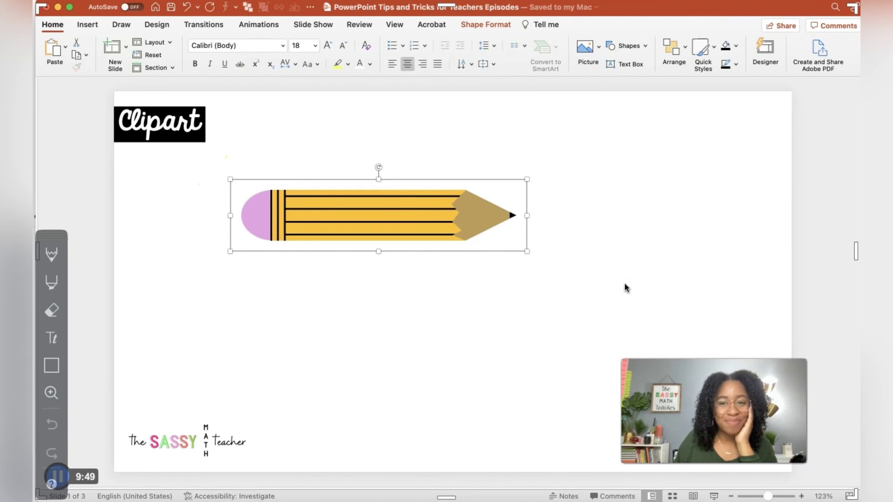
Copy the grouped pencil and paste it onto the slide as a picture.
{"action": "right_click", "coordinate": [475, 180]}
{"action": "left_click", "coordinate": [506, 199]}
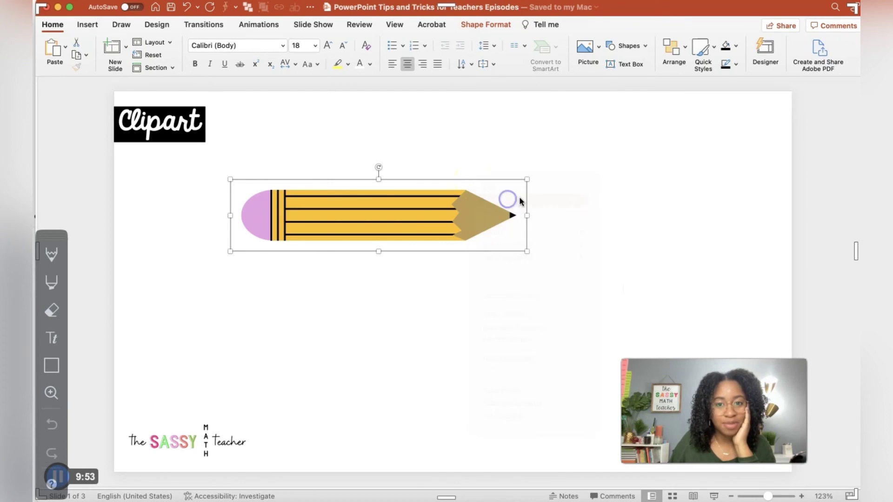
{"action": "left_click", "coordinate": [301, 338]}
{"action": "right_click", "coordinate": [357, 313]}
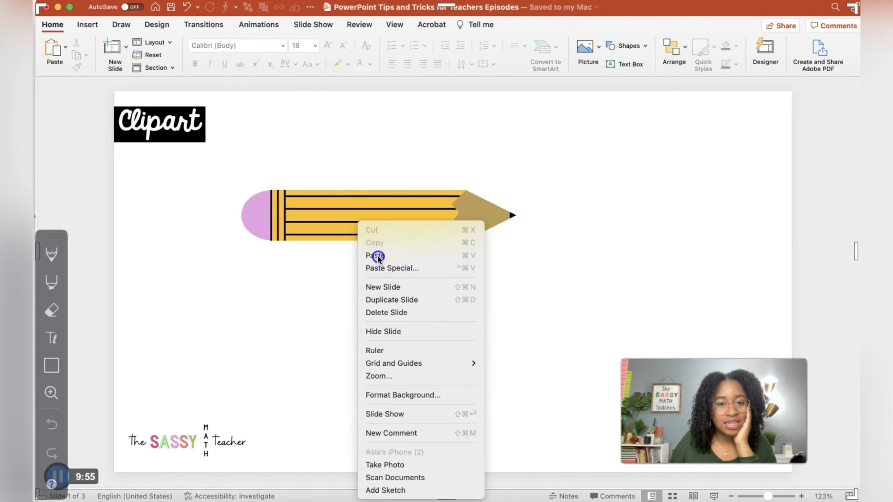
{"action": "left_click", "coordinate": [378, 256]}
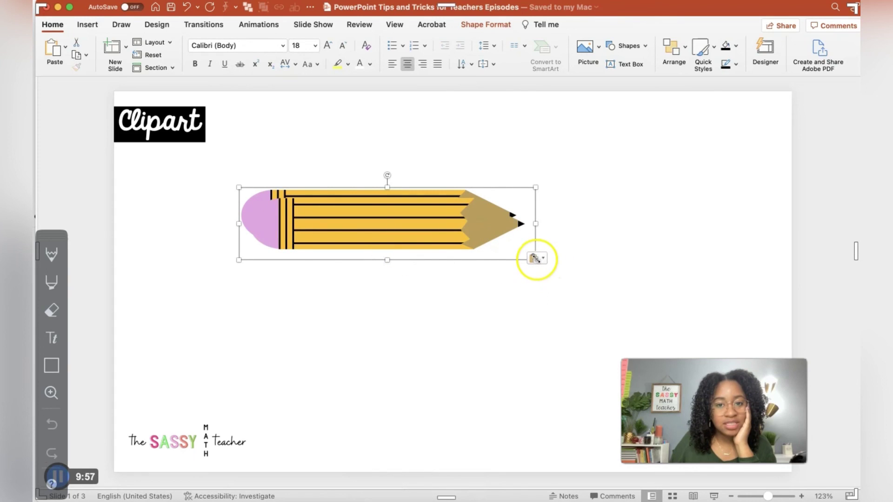
{"action": "left_click", "coordinate": [535, 258]}
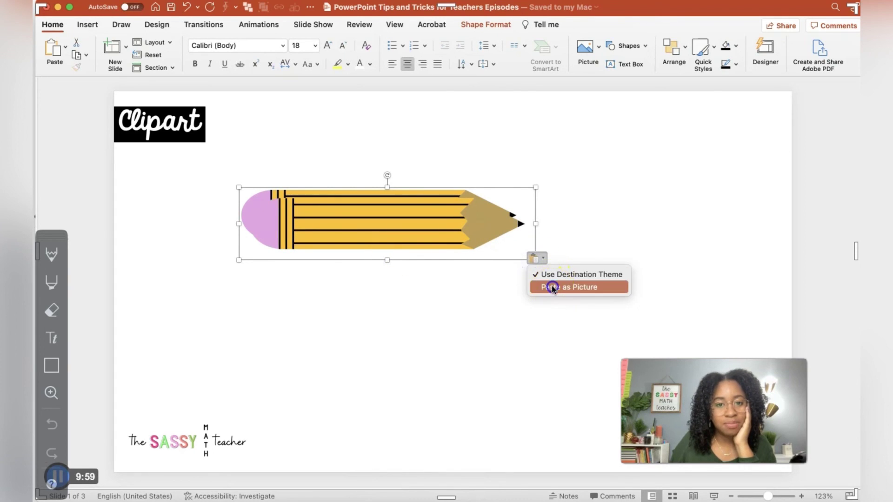
{"action": "left_click", "coordinate": [551, 287]}
Place the picture copy under the original and enlarge it to nearly twice the size.
{"action": "mouse_move", "coordinate": [558, 279]}
{"action": "left_mouse_down"}
{"action": "mouse_move", "coordinate": [474, 294]}
{"action": "mouse_move", "coordinate": [481, 300]}
{"action": "left_mouse_up"}
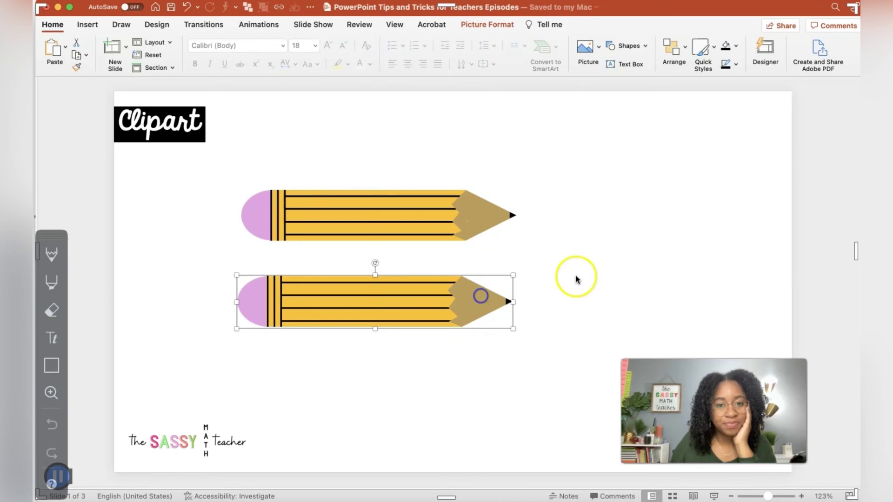
{"action": "left_click", "coordinate": [576, 277]}
{"action": "left_click", "coordinate": [498, 304]}
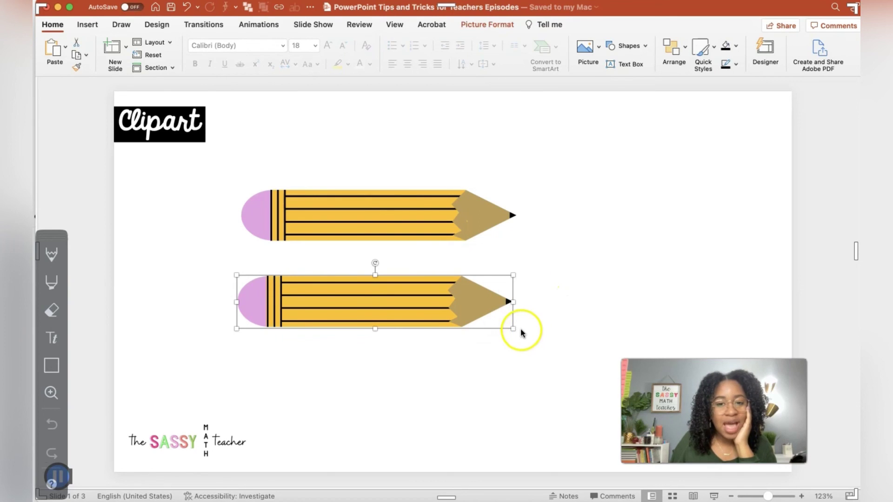
{"action": "mouse_move", "coordinate": [514, 328]}
{"action": "left_mouse_down"}
{"action": "mouse_move", "coordinate": [355, 297]}
{"action": "mouse_move", "coordinate": [533, 323]}
{"action": "mouse_move", "coordinate": [744, 331]}
{"action": "left_mouse_up"}
{"action": "left_click_drag", "start_coordinate": [580, 307], "coordinate": [457, 305]}
{"action": "left_click", "coordinate": [699, 250]}
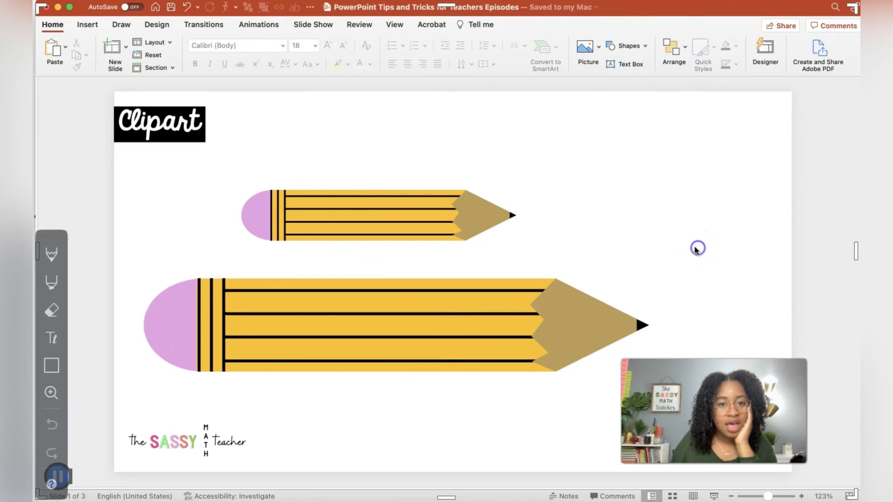
{"action": "left_click", "coordinate": [481, 225]}
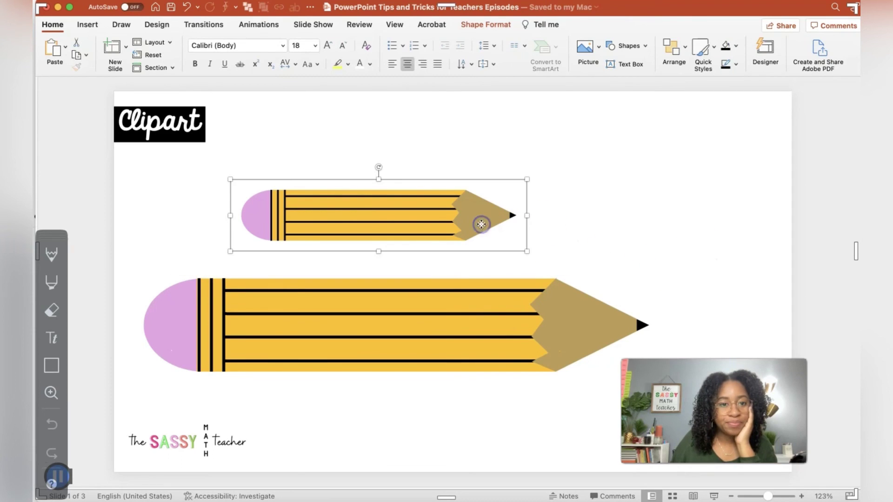
{"action": "left_click", "coordinate": [453, 331]}
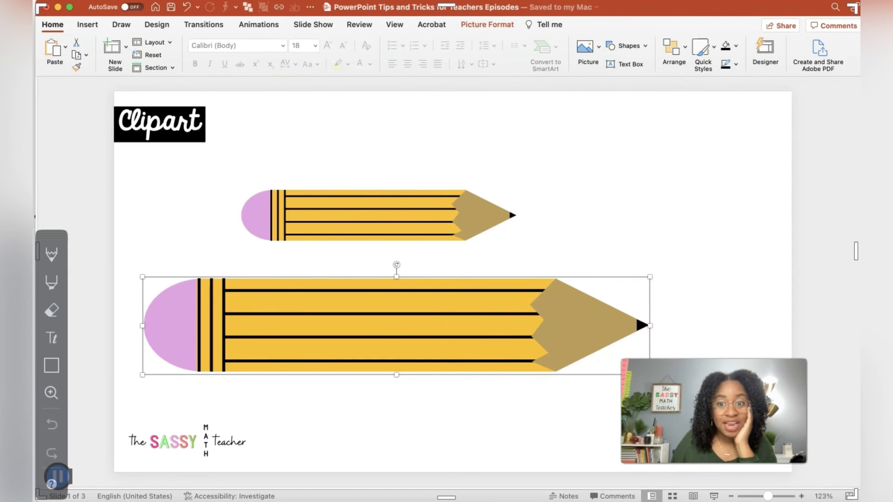
Shrink the pencil picture to about 3.01 x 0.58 inches and move it above the original.
{"action": "mouse_move", "coordinate": [650, 277]}
{"action": "left_mouse_down"}
{"action": "mouse_move", "coordinate": [285, 378]}
{"action": "mouse_move", "coordinate": [289, 354]}
{"action": "left_mouse_up"}
{"action": "left_click_drag", "start_coordinate": [208, 358], "coordinate": [311, 140]}
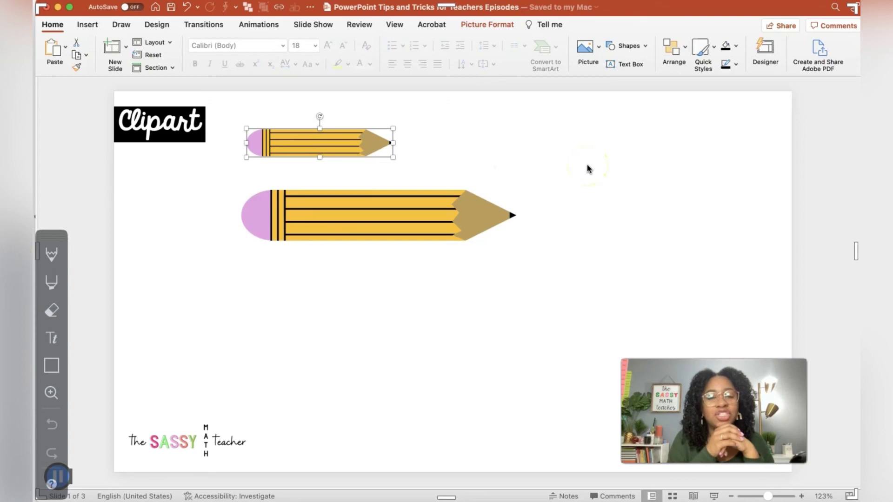